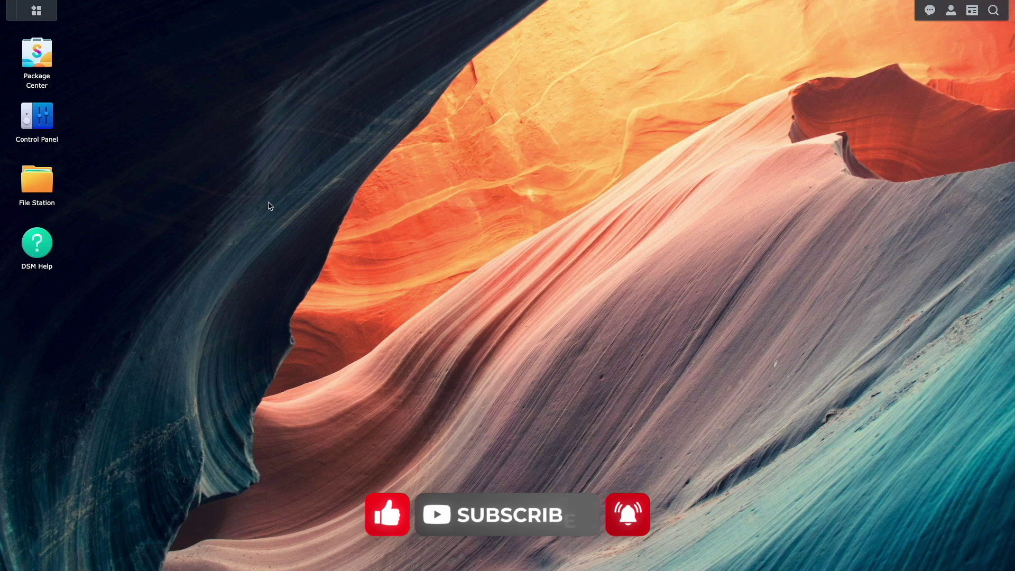
Step: Start a new DDNS entry under External Access with Synology as the provider
{"action": "left_click", "coordinate": [53, 129]}
{"action": "left_click", "coordinate": [228, 250]}
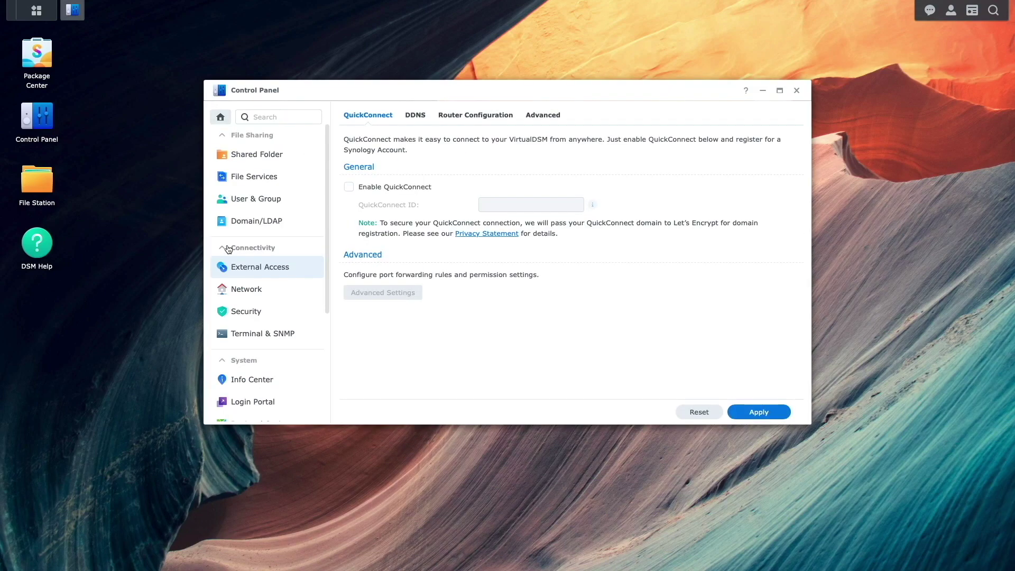
{"action": "left_click", "coordinate": [410, 119]}
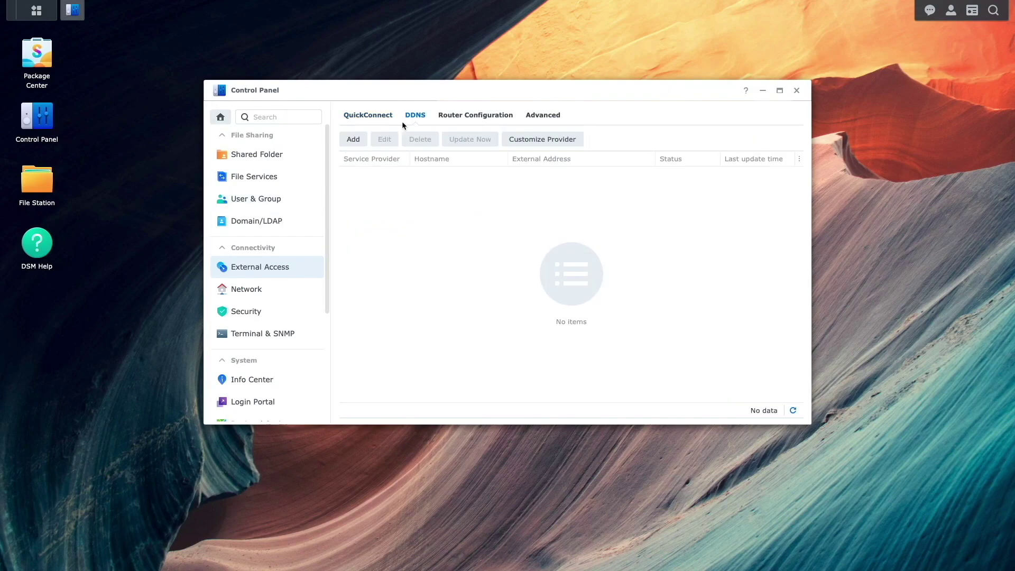
{"action": "left_click", "coordinate": [363, 140]}
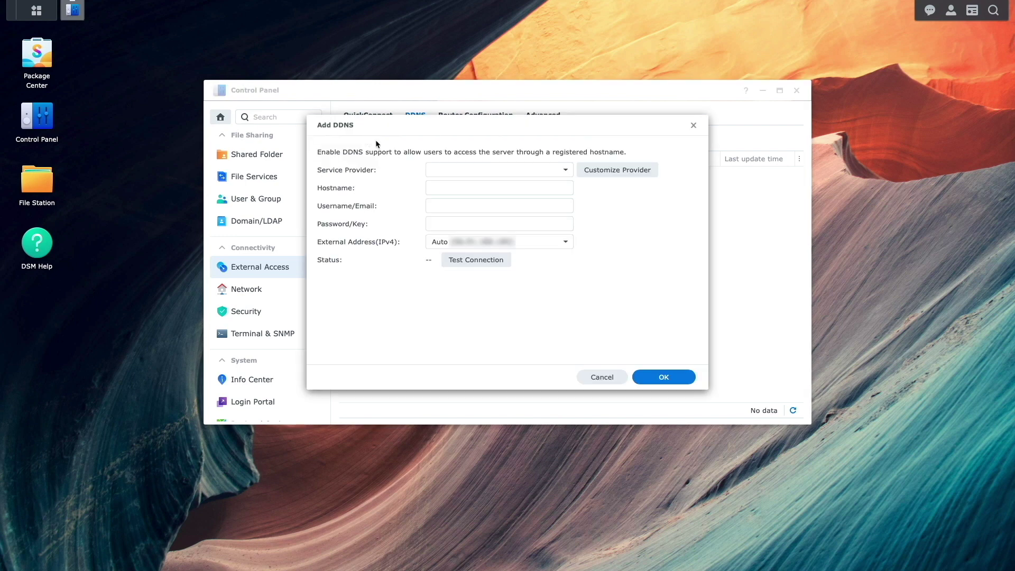
{"action": "left_click", "coordinate": [563, 170]}
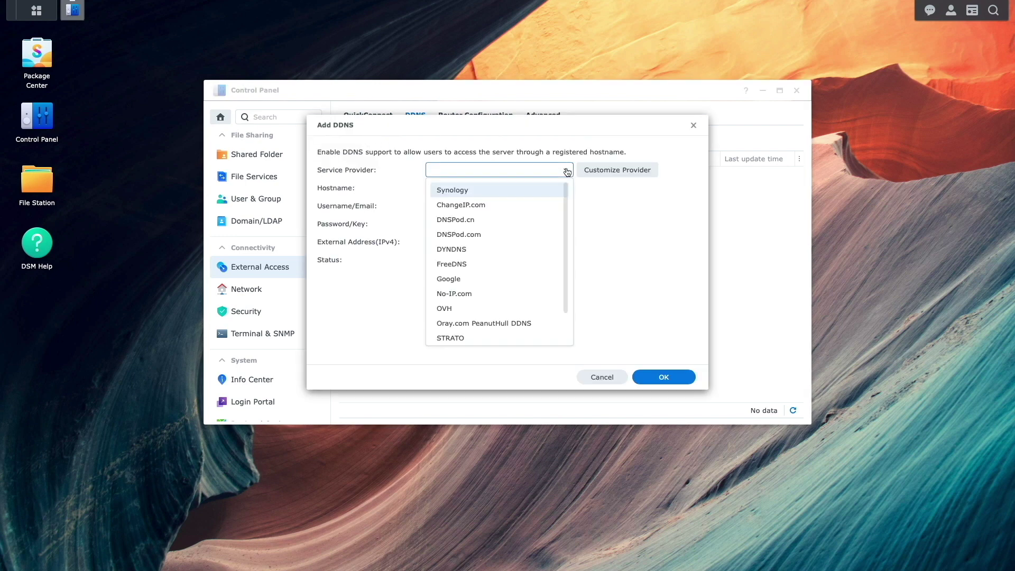
{"action": "left_click", "coordinate": [553, 195]}
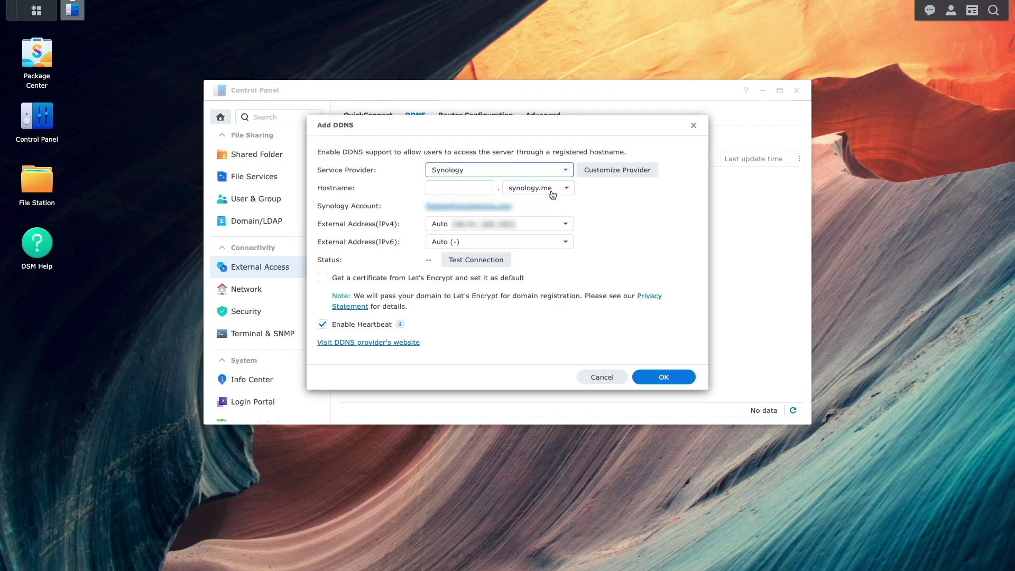
Step: Enter hostname ds920-daloha, enable a default Let's Encrypt certificate, test the connection and save
{"action": "left_click", "coordinate": [460, 188]}
{"action": "type", "text": "ds920-"}
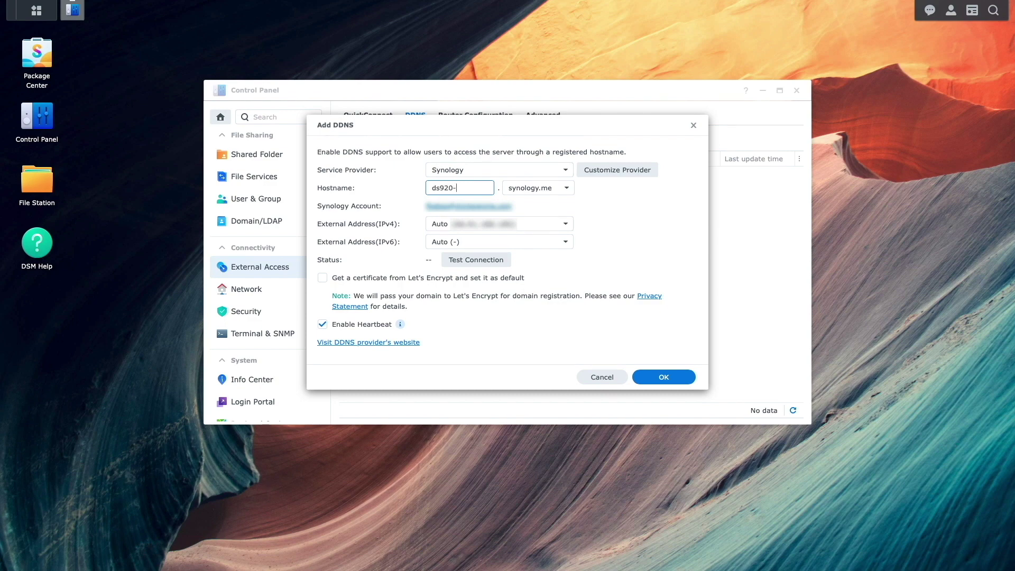
{"action": "type", "text": "daloha"}
{"action": "left_click", "coordinate": [352, 279]}
{"action": "left_click", "coordinate": [446, 263]}
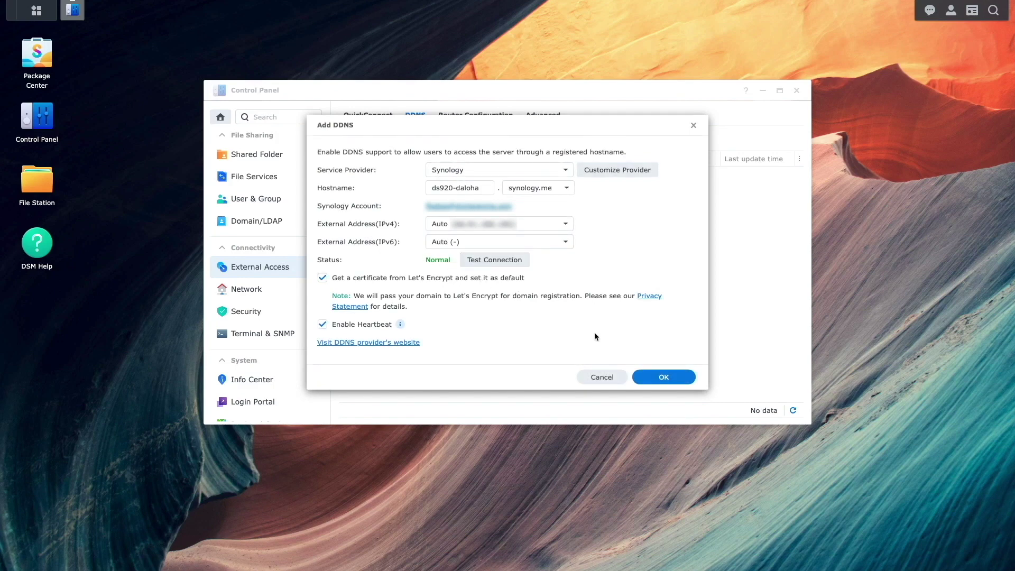
{"action": "left_click", "coordinate": [644, 377]}
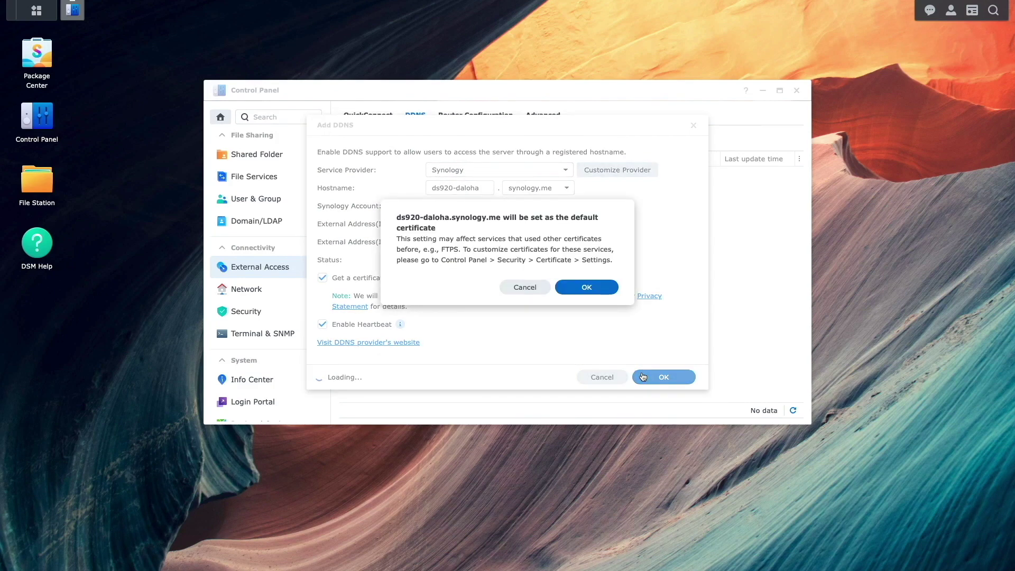
{"action": "left_click", "coordinate": [611, 293]}
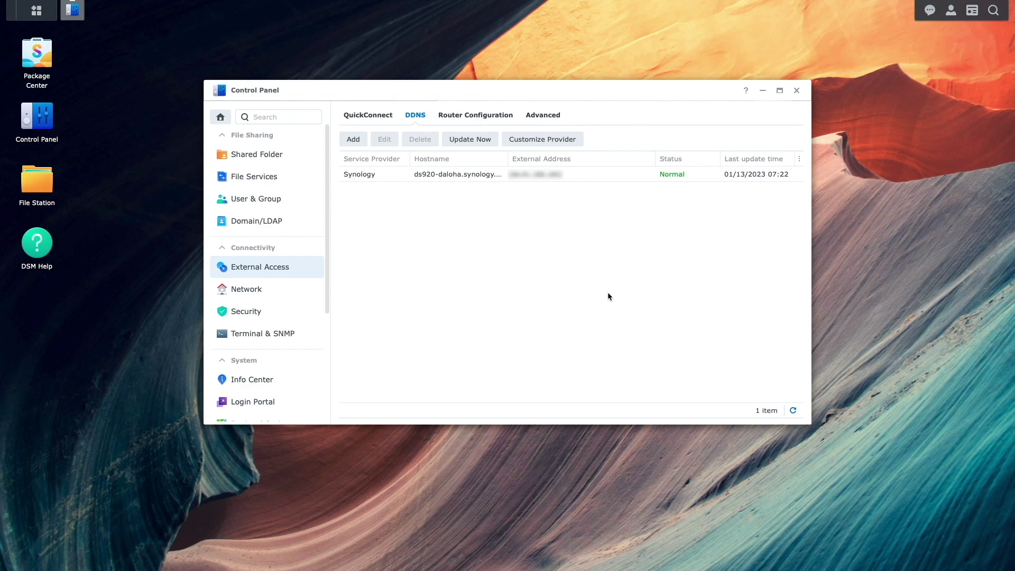
Step: Create a new reverse proxy rule named 'ds920-daloha port 443' in Login Portal
{"action": "left_click", "coordinate": [274, 403]}
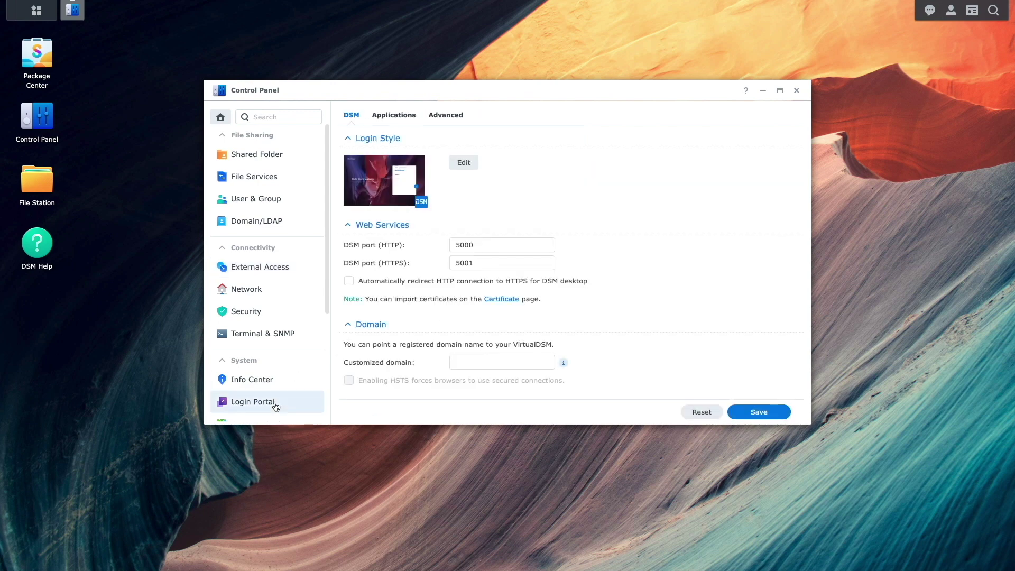
{"action": "left_click", "coordinate": [458, 116]}
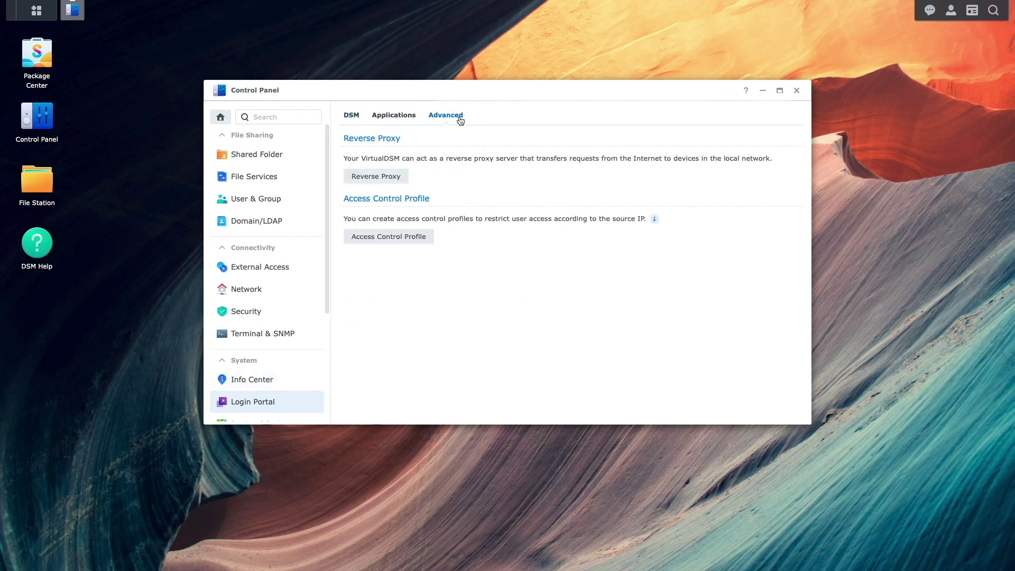
{"action": "left_click", "coordinate": [377, 177]}
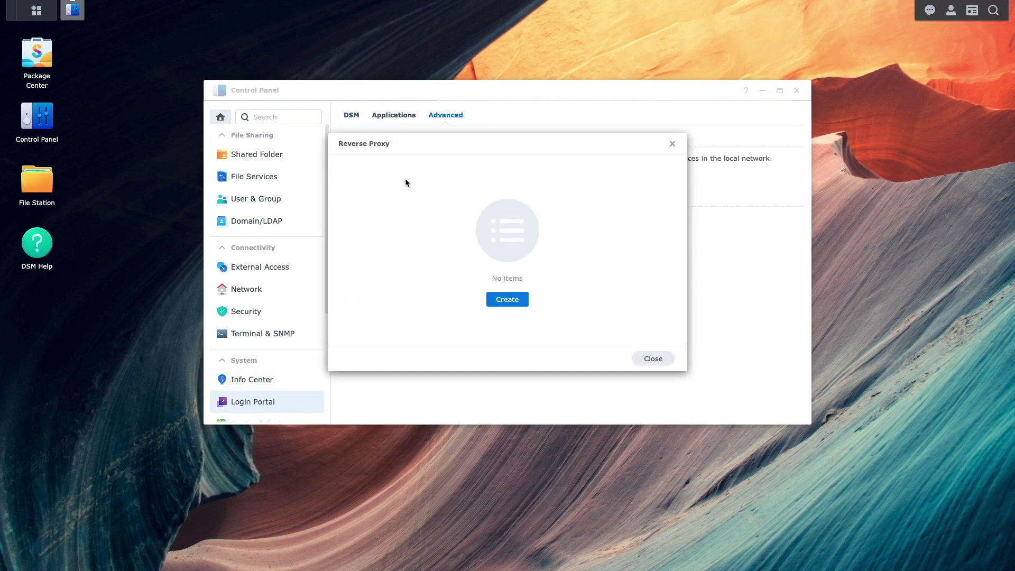
{"action": "left_click", "coordinate": [490, 300]}
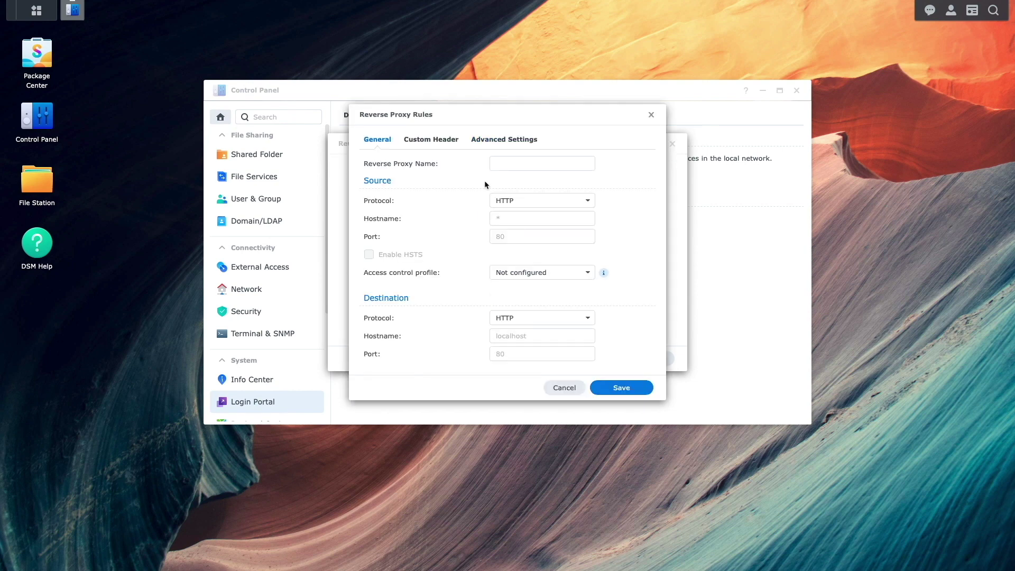
{"action": "left_click", "coordinate": [508, 163]}
{"action": "type", "text": "ds920-daloha port 443"}
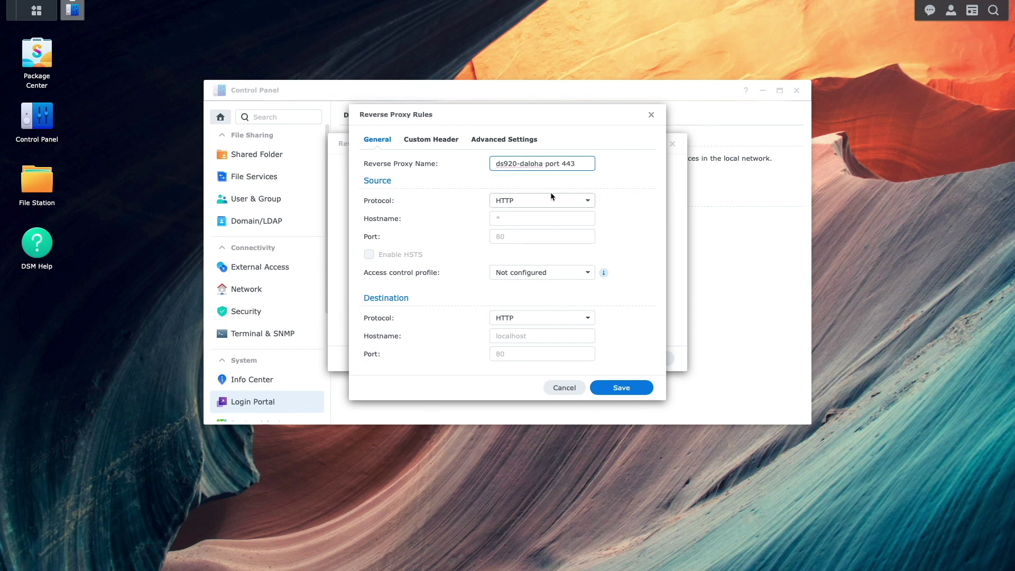
{"action": "left_click", "coordinate": [585, 201]}
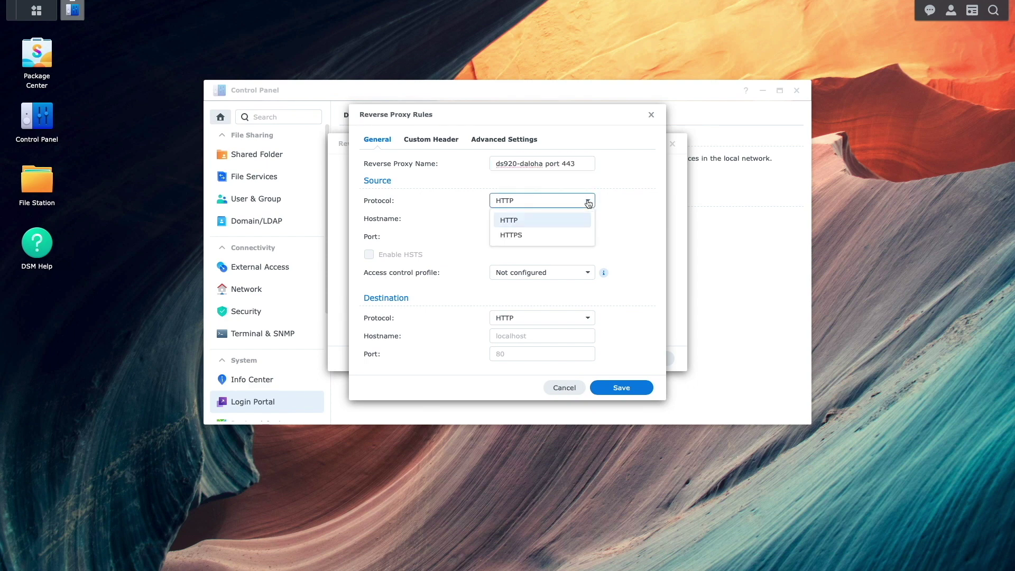
{"action": "left_click", "coordinate": [574, 234]}
{"action": "left_click", "coordinate": [546, 219]}
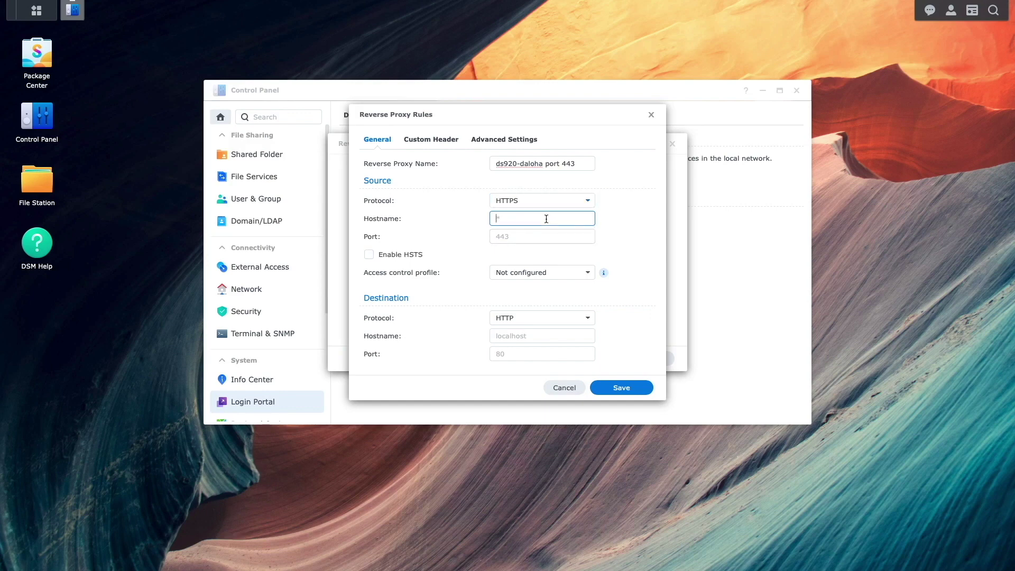
{"action": "type", "text": "ds920-daloha.synology.me"}
{"action": "key", "text": "Tab"}
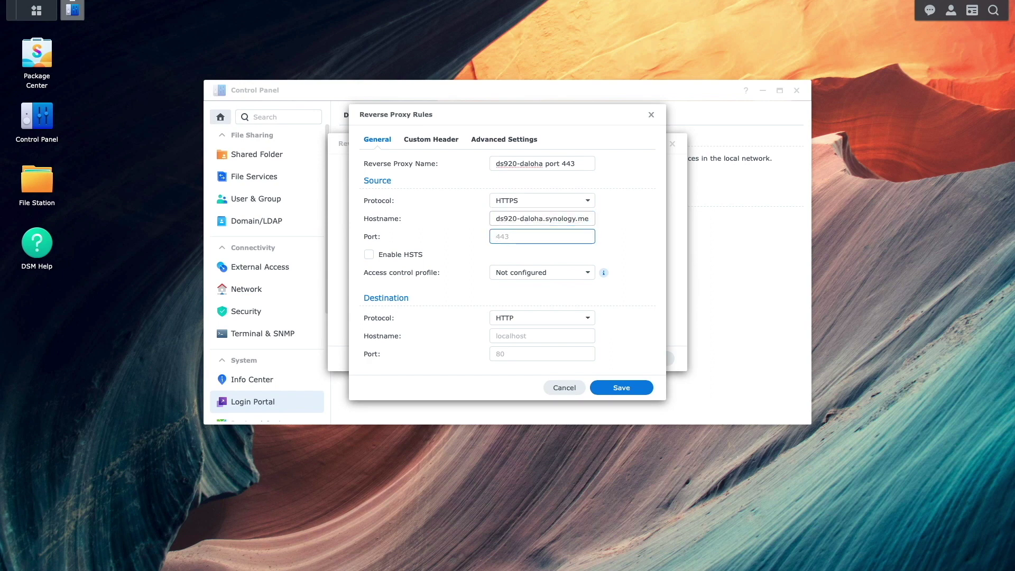
{"action": "type", "text": "443"}
Step: Point the destination to HTTPS localhost port 5001 and save the rule
{"action": "left_click", "coordinate": [588, 319]}
{"action": "left_click", "coordinate": [564, 353]}
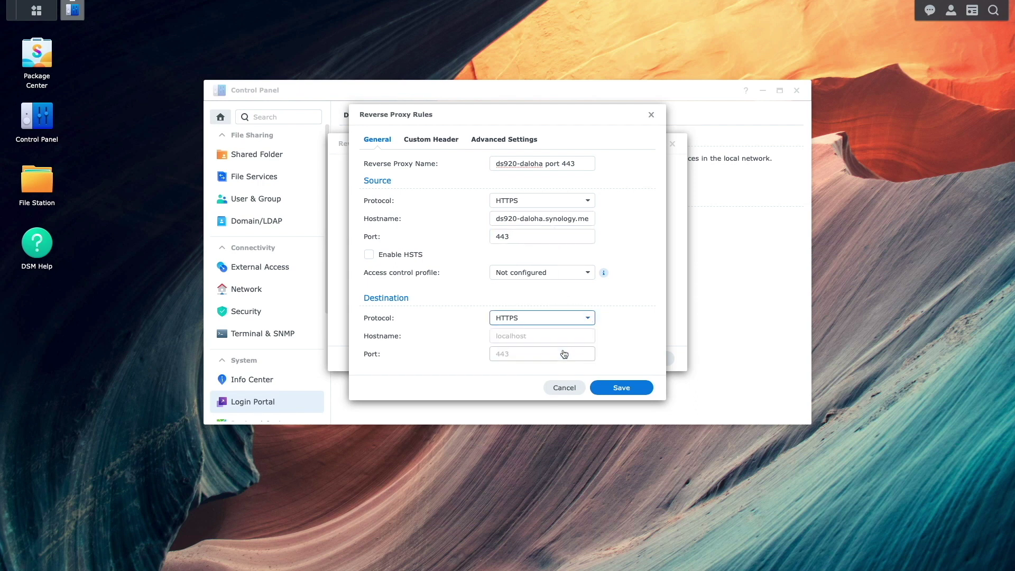
{"action": "left_click", "coordinate": [547, 336]}
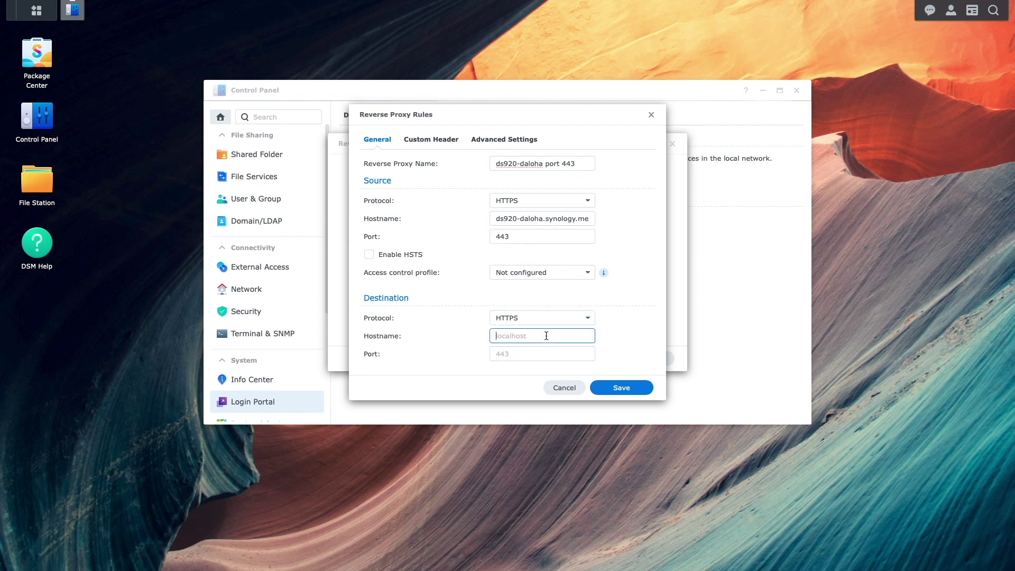
{"action": "type", "text": "localhost"}
{"action": "key", "text": "Tab"}
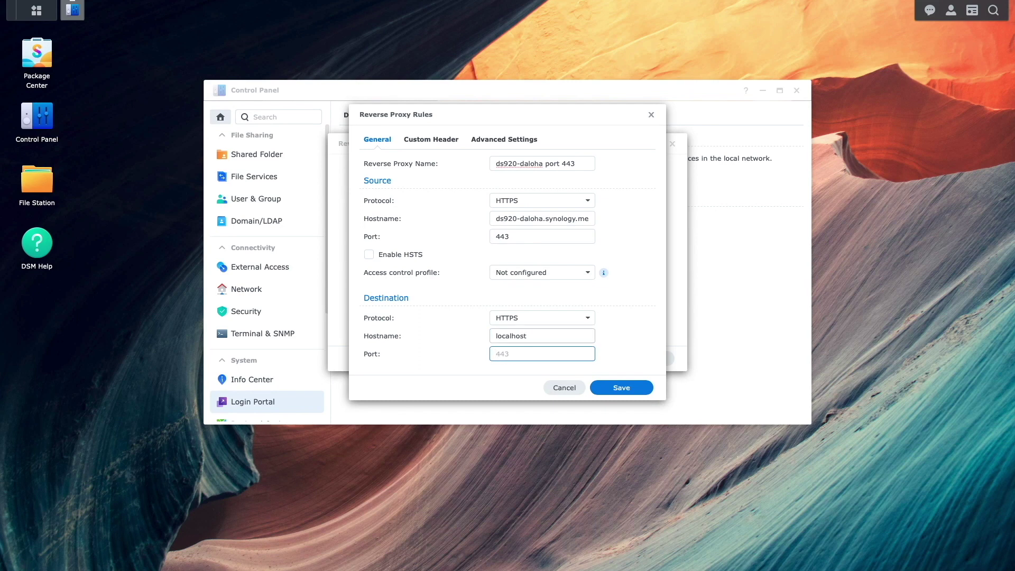
{"action": "type", "text": "500"}
{"action": "left_click", "coordinate": [596, 388]}
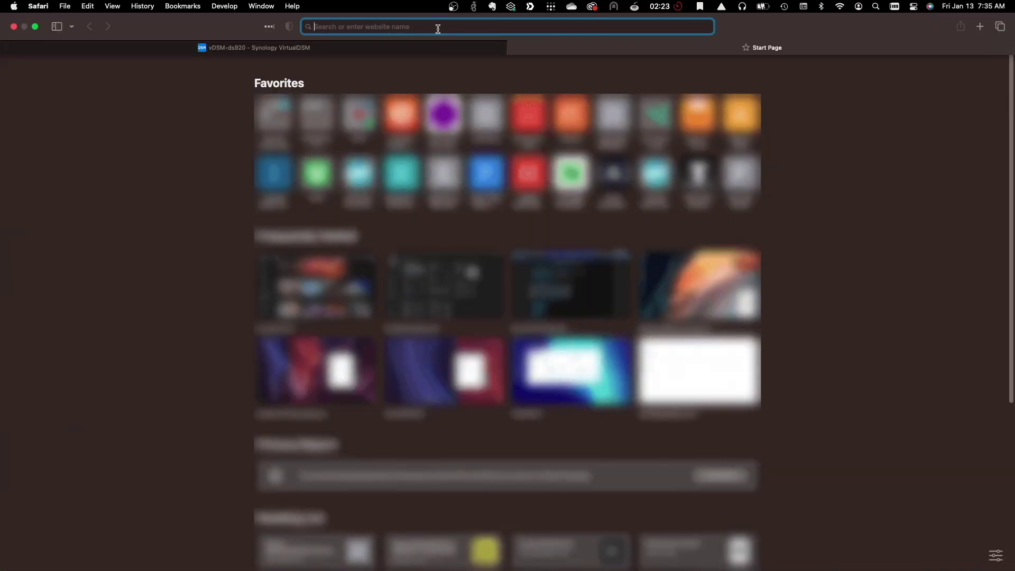
{"action": "type", "text": "https://ds920-daloha.synology.me"}
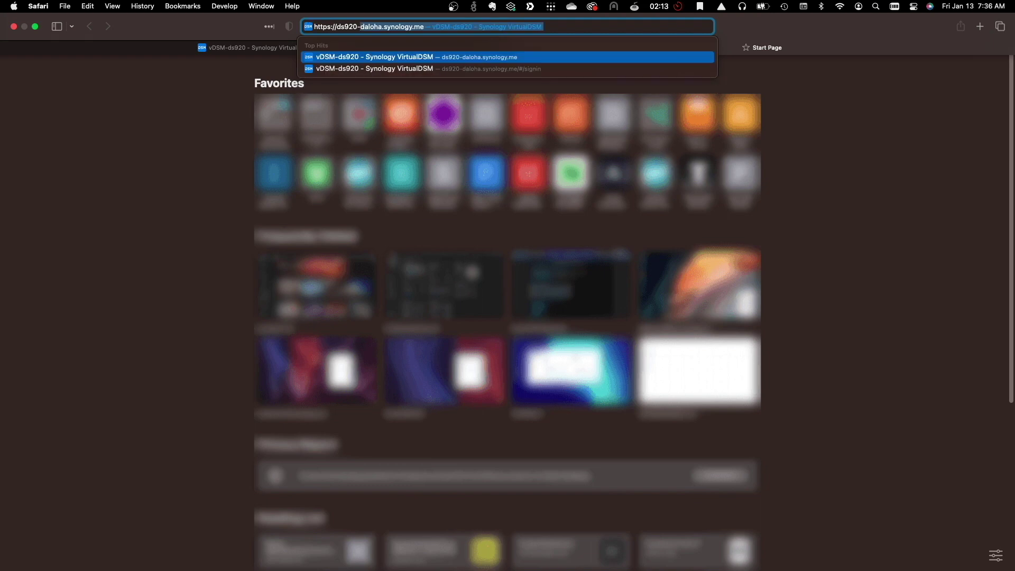
{"action": "key", "text": "Right"}
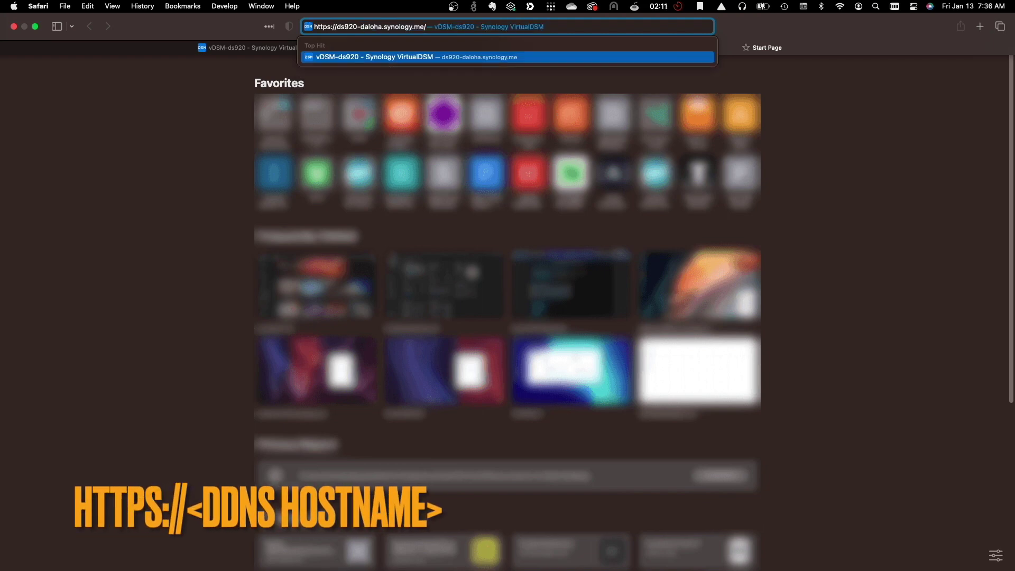
{"action": "key", "text": "Return"}
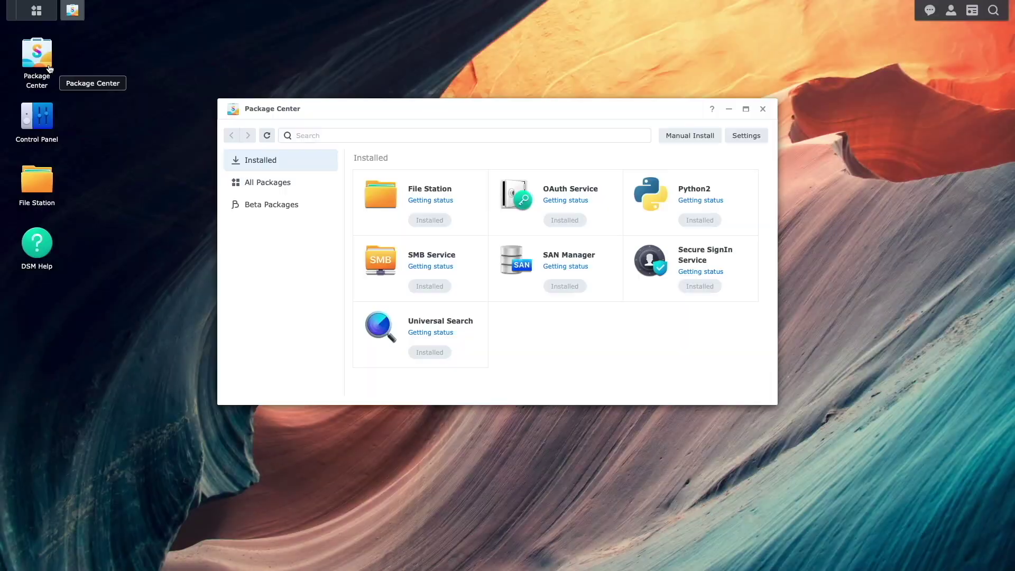
Step: Search all packages for 'apache', install Apache HTTP Server 2.4, and close Package Center
{"action": "left_click", "coordinate": [303, 184]}
{"action": "left_click", "coordinate": [328, 136]}
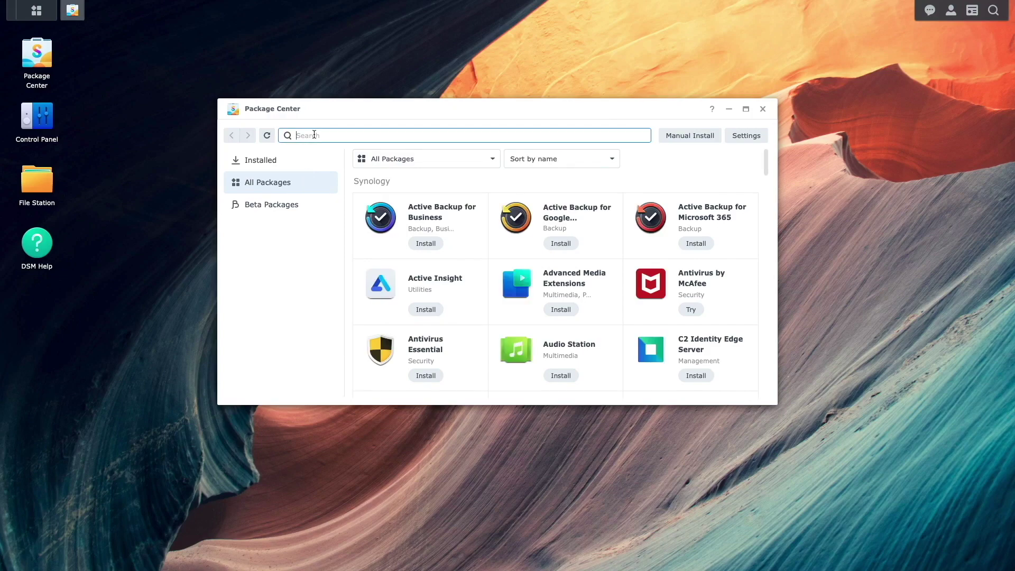
{"action": "type", "text": "apache"}
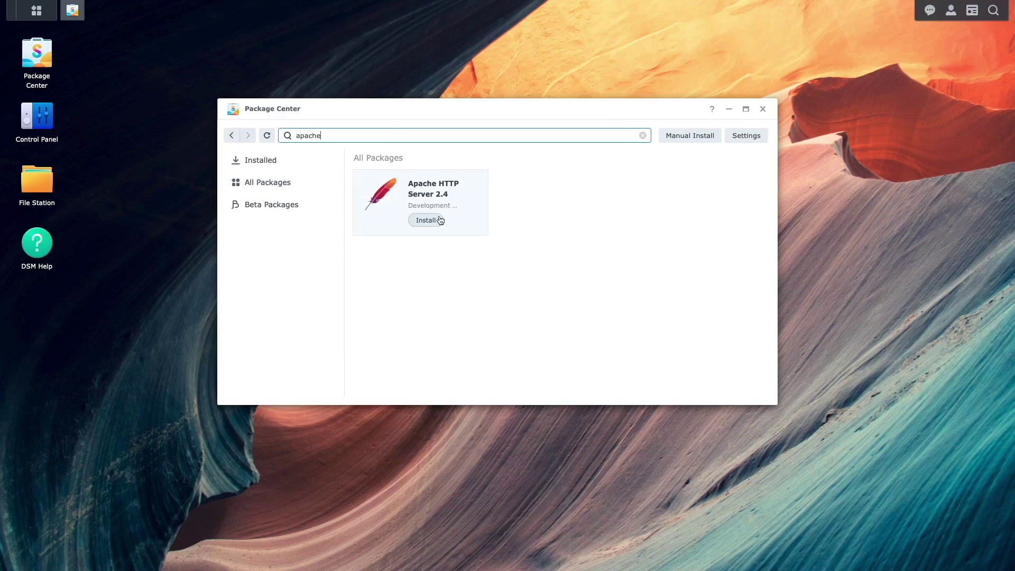
{"action": "left_click", "coordinate": [434, 220]}
{"action": "left_click", "coordinate": [553, 367]}
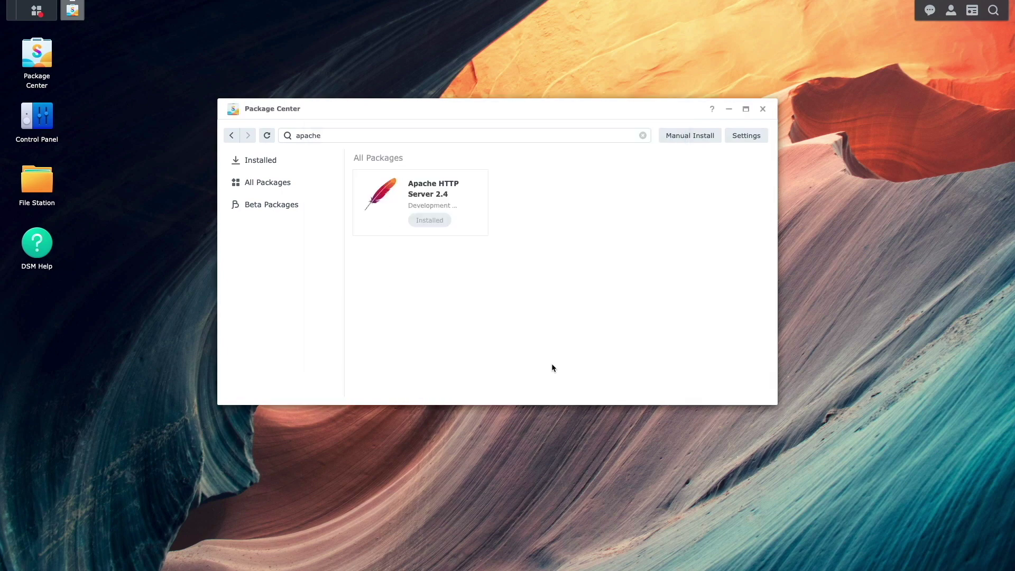
{"action": "left_click", "coordinate": [762, 110]}
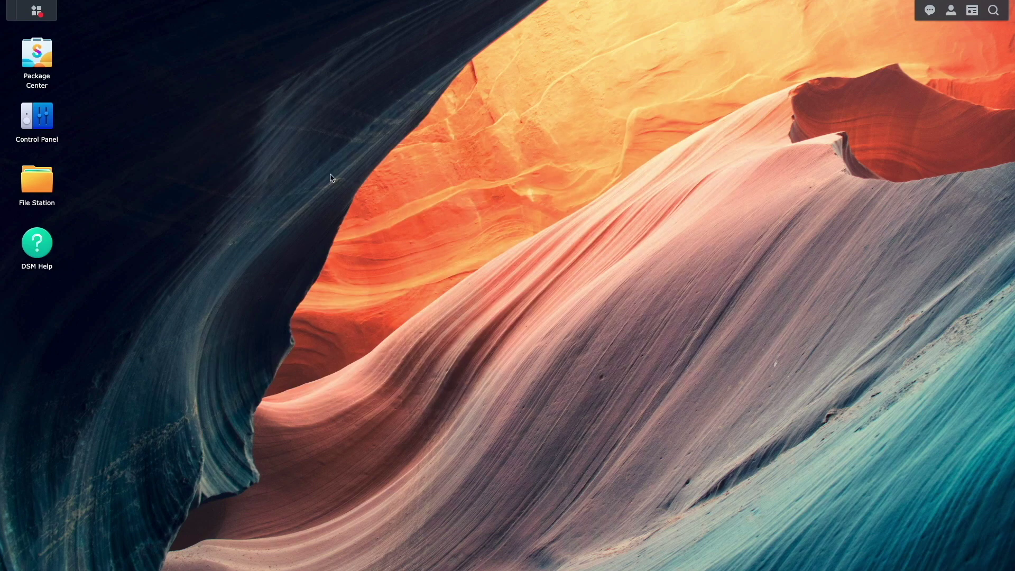
Step: Create a folder 'HTTPtoHTTPS' in the web share and open it in File Station
{"action": "left_click", "coordinate": [49, 189]}
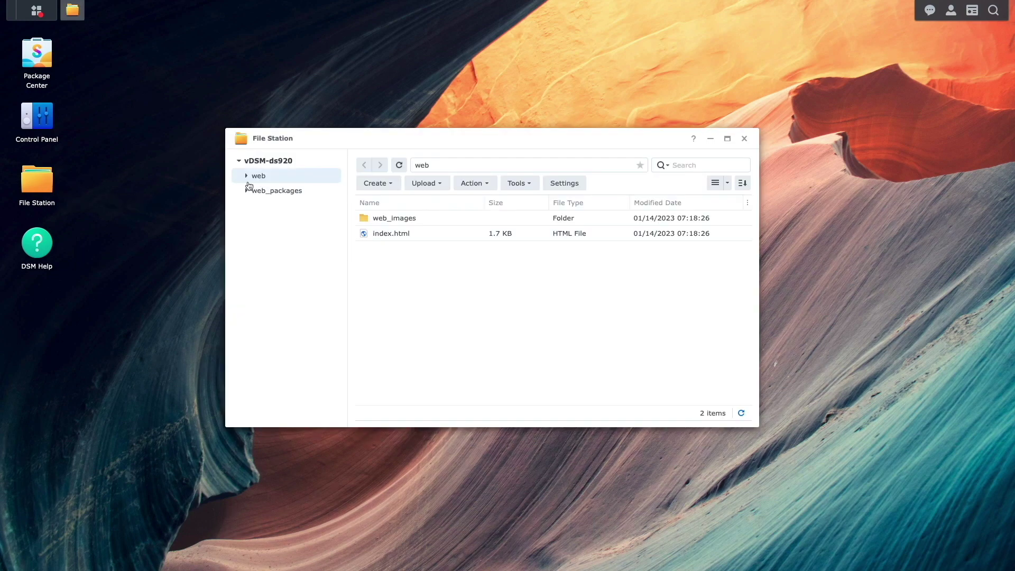
{"action": "left_click", "coordinate": [381, 184]}
{"action": "left_click", "coordinate": [397, 203]}
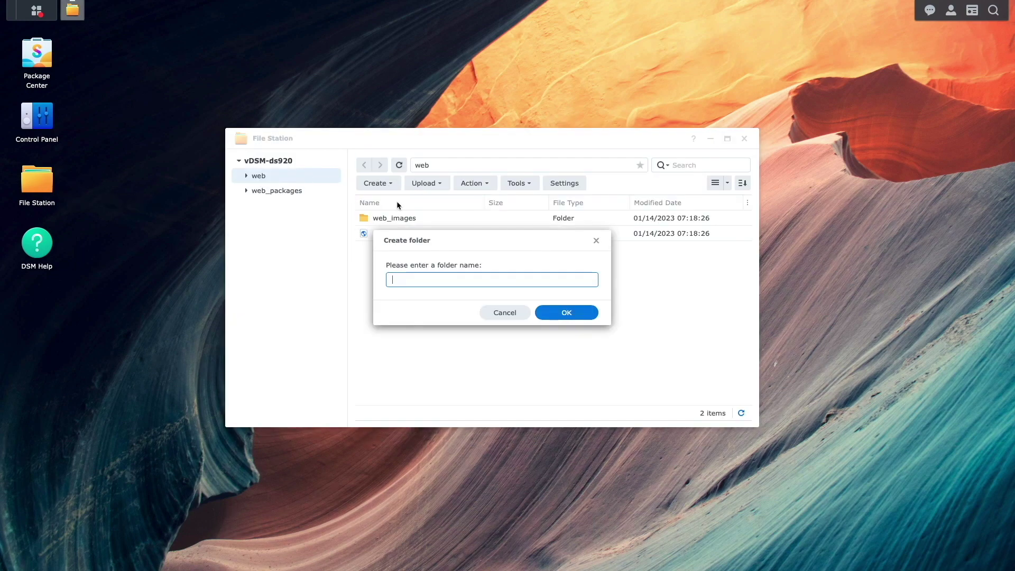
{"action": "type", "text": "HTTPtoHTTPS"}
{"action": "left_click", "coordinate": [544, 309]}
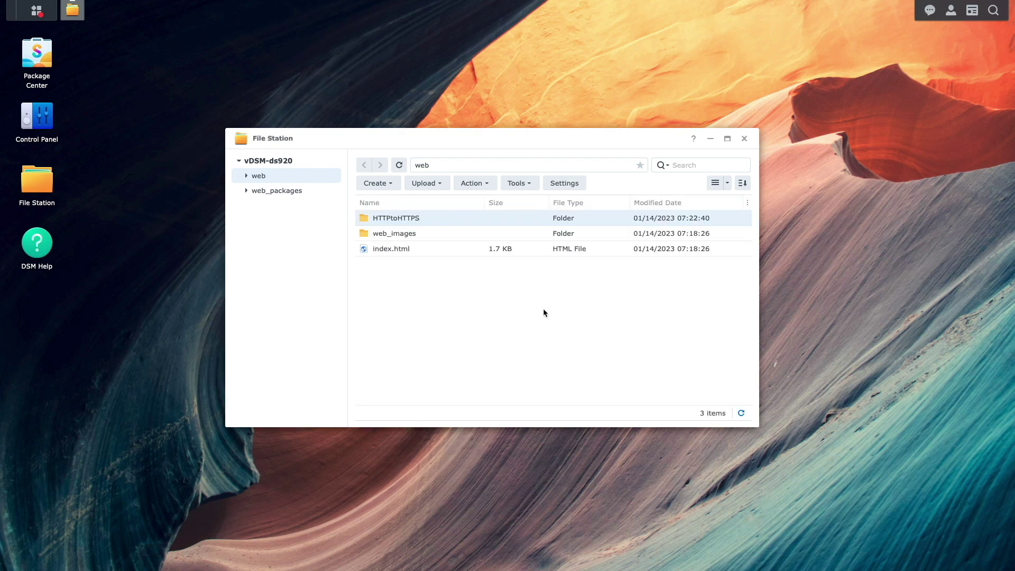
{"action": "double_click", "coordinate": [415, 220]}
Step: Upload the htaccess file with Skip for existing files and rename it to .htaccess
{"action": "left_click", "coordinate": [429, 185]}
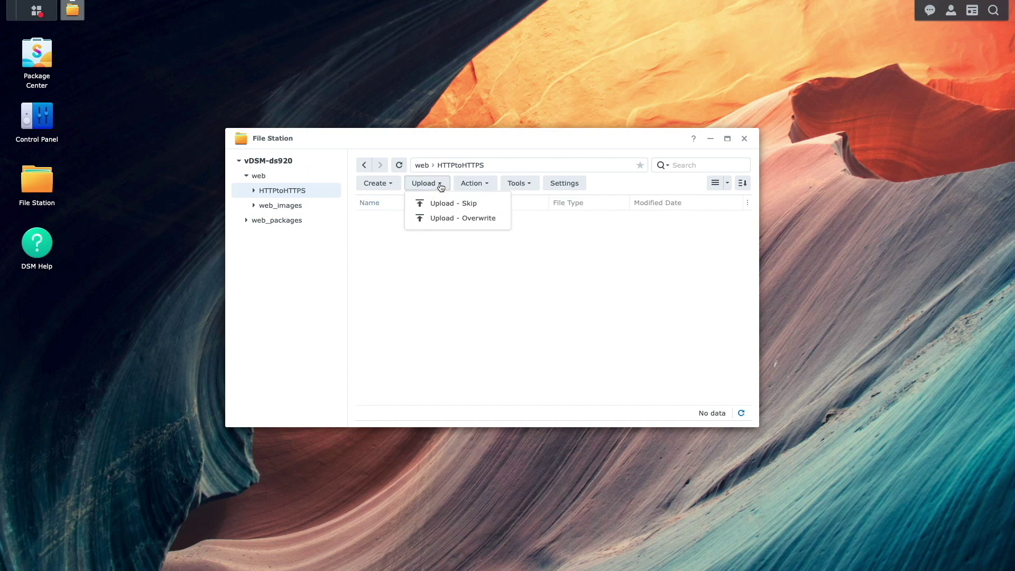
{"action": "left_click", "coordinate": [441, 202]}
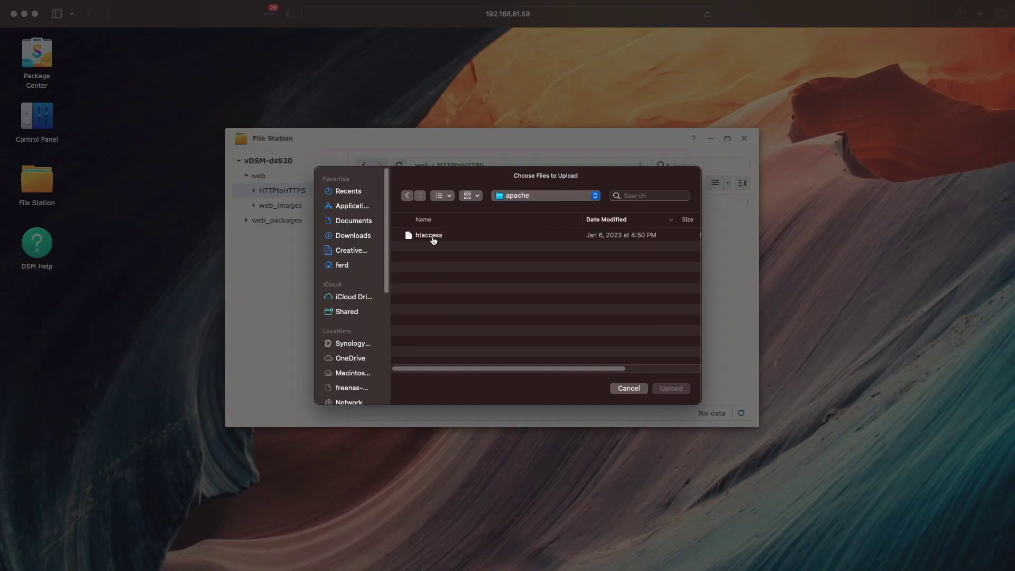
{"action": "double_click", "coordinate": [433, 236]}
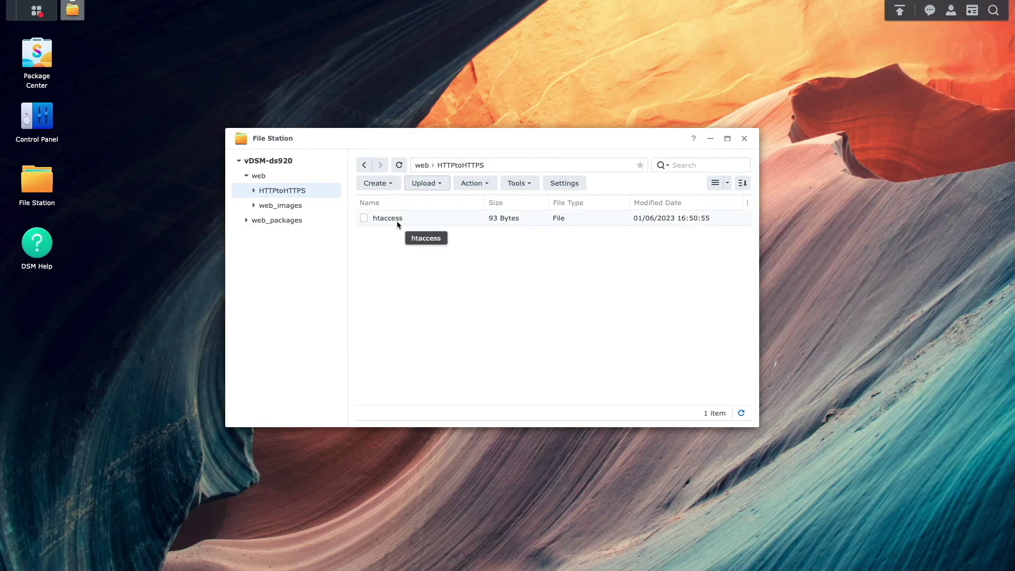
{"action": "right_click", "coordinate": [396, 223]}
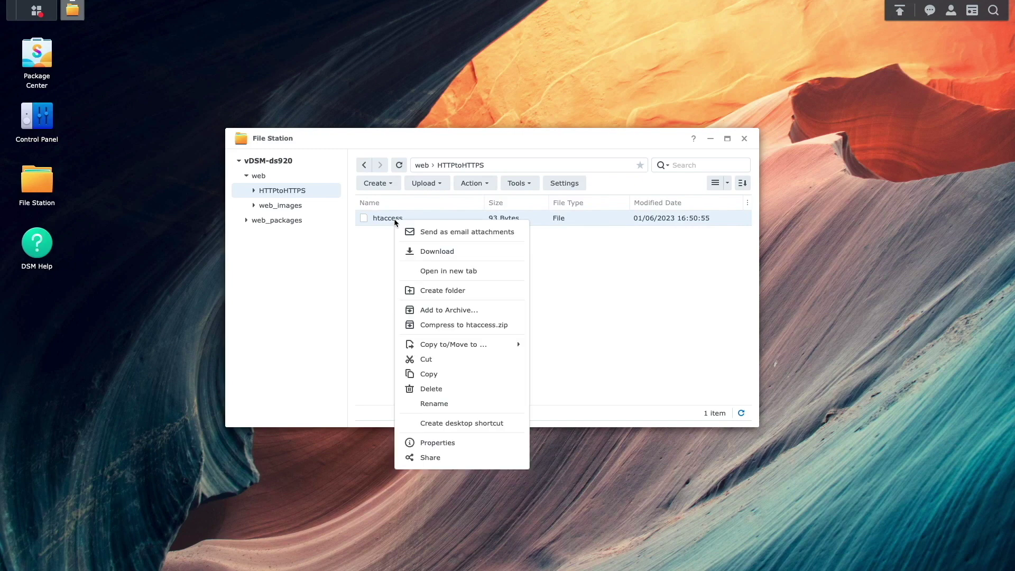
{"action": "left_click", "coordinate": [445, 405]}
{"action": "left_click", "coordinate": [380, 281]}
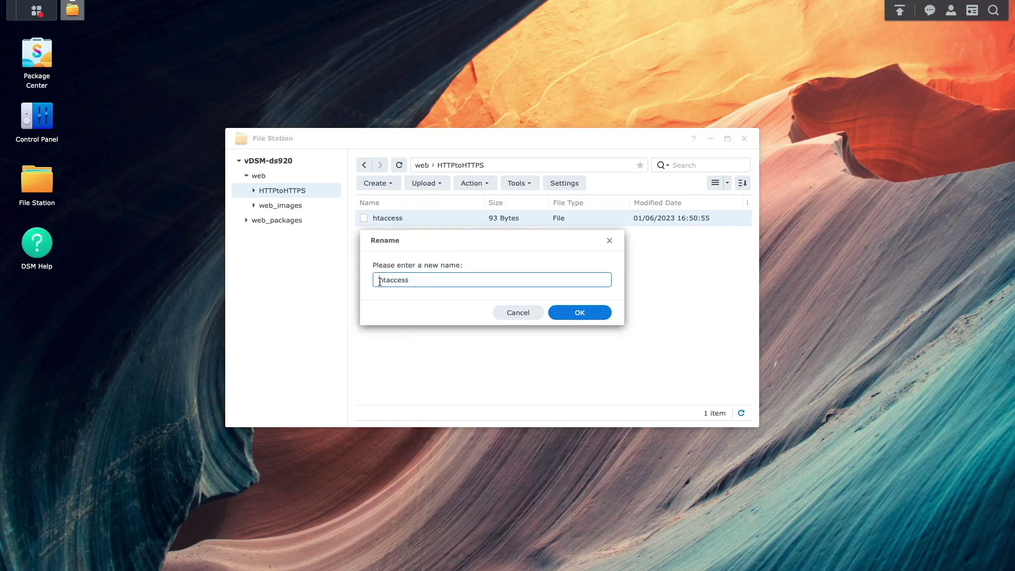
{"action": "type", "text": "."}
{"action": "key", "text": "Return"}
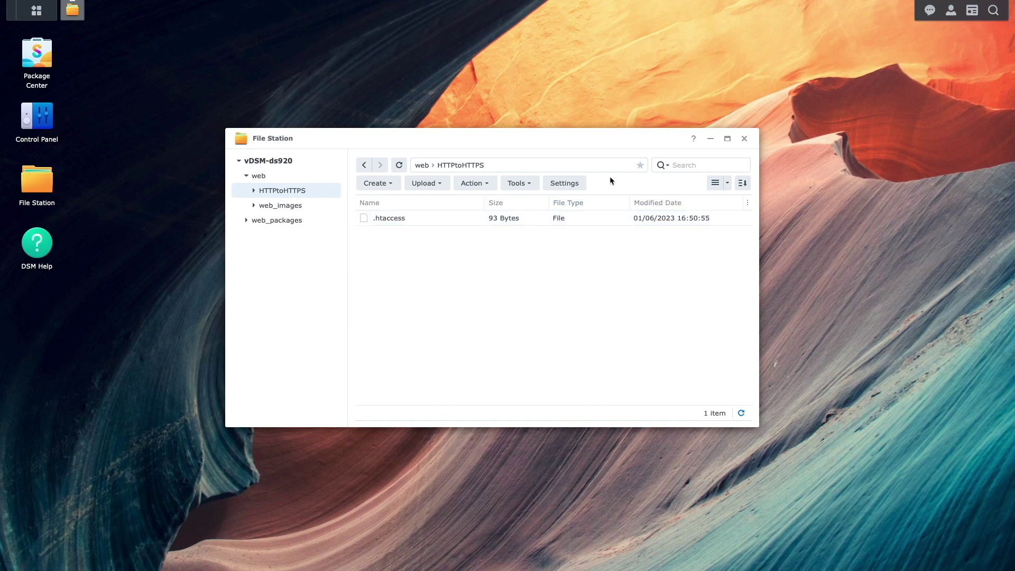
Step: Launch Web Station and start creating a virtual host under Web Service Portal
{"action": "left_click", "coordinate": [745, 139]}
{"action": "left_click", "coordinate": [48, 11]}
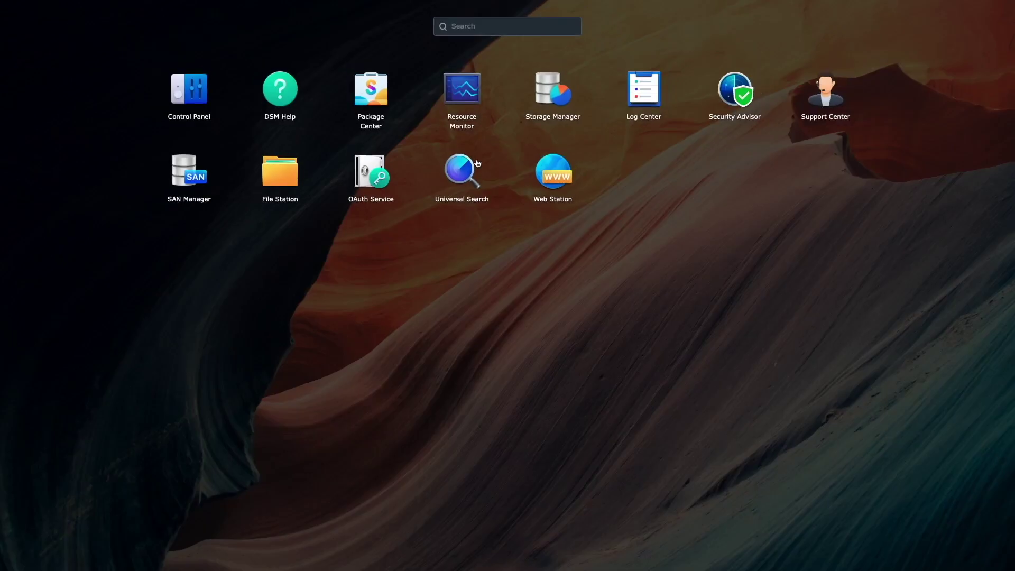
{"action": "left_click", "coordinate": [528, 174]}
{"action": "left_click", "coordinate": [567, 344]}
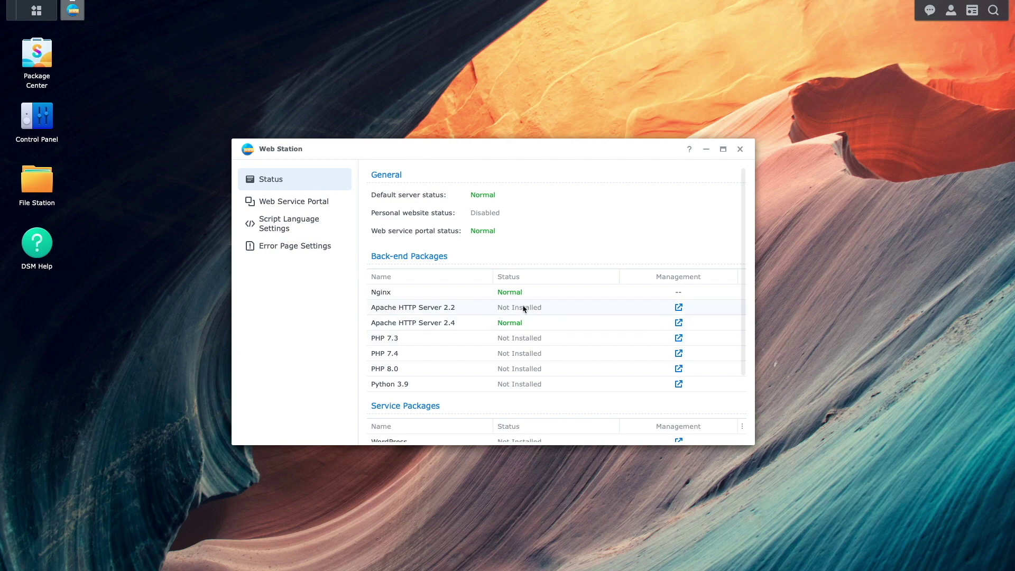
{"action": "left_click", "coordinate": [341, 203]}
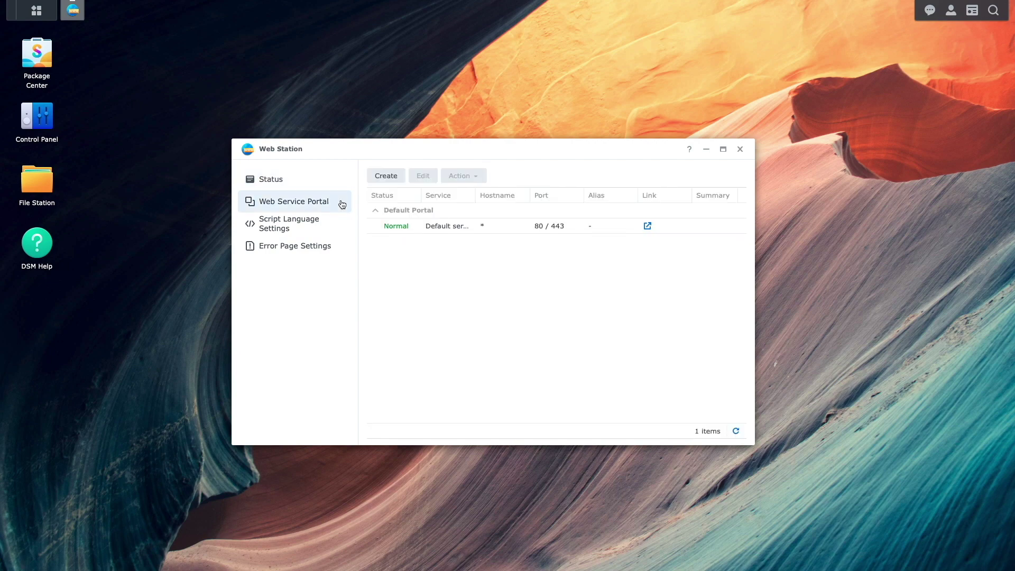
{"action": "left_click", "coordinate": [380, 182]}
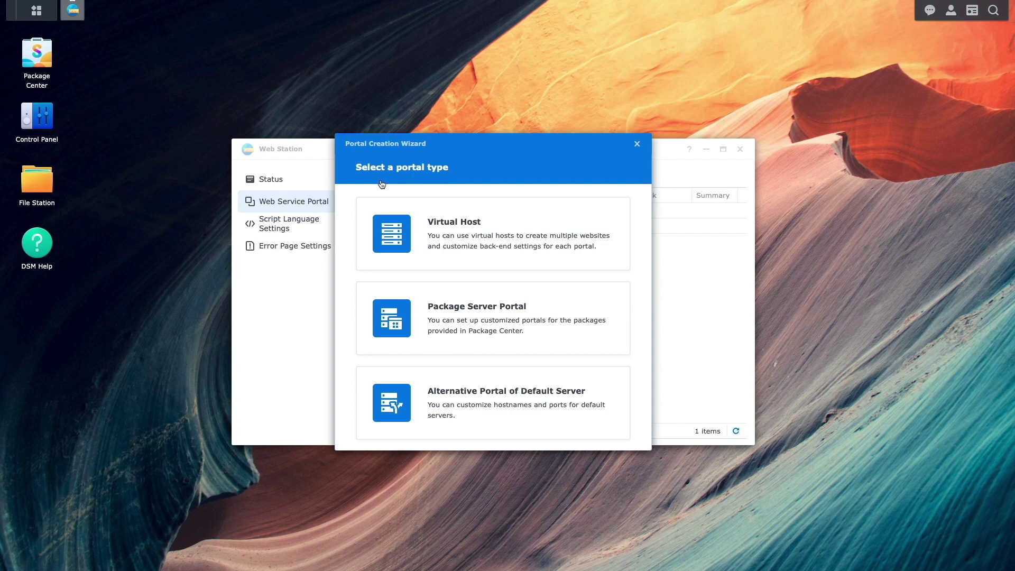
{"action": "left_click", "coordinate": [410, 208]}
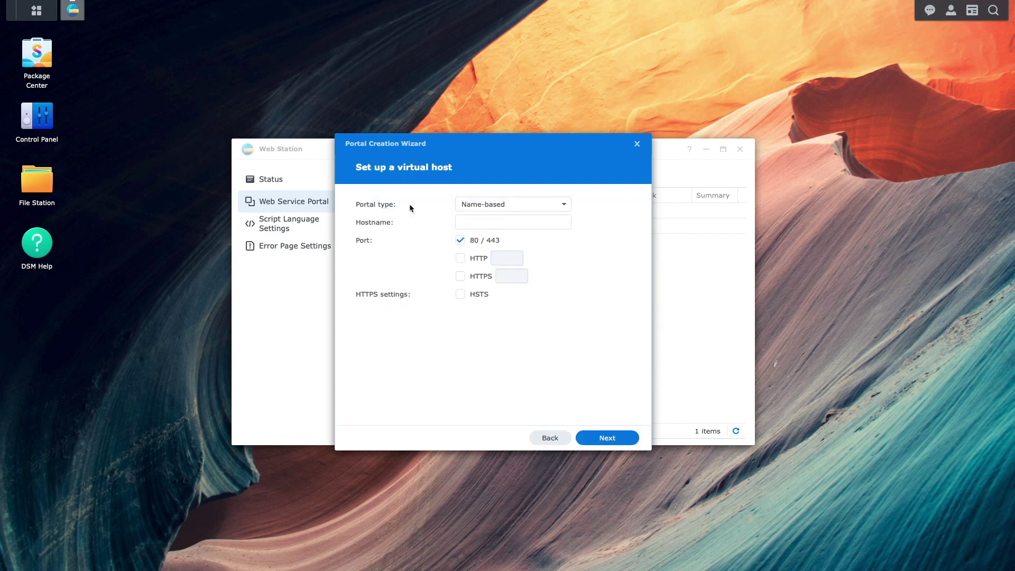
Step: Make the virtual host port-based on HTTP port 50000 and continue
{"action": "left_click", "coordinate": [562, 206]}
{"action": "left_click", "coordinate": [549, 239]}
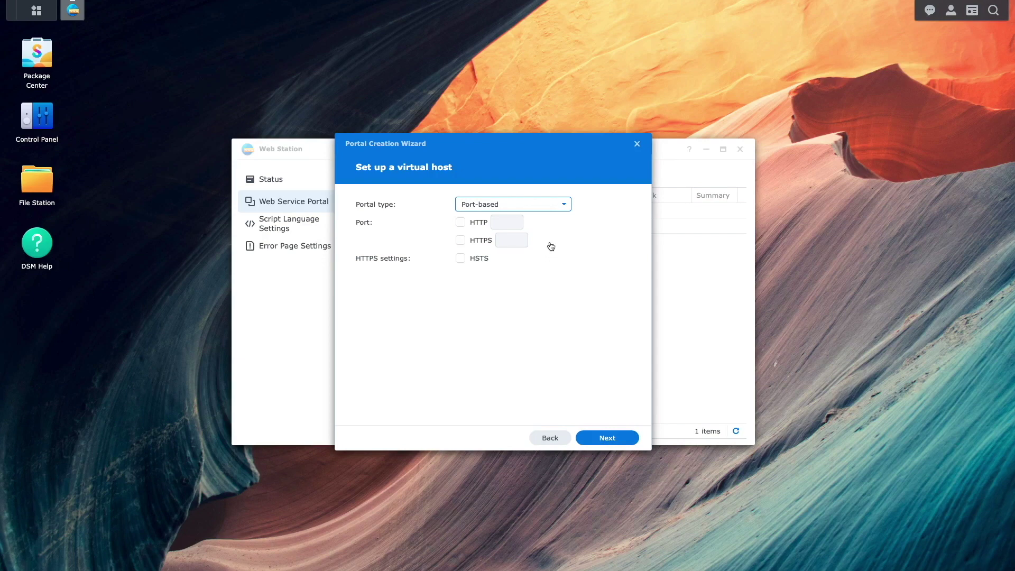
{"action": "left_click", "coordinate": [461, 222]}
{"action": "left_click", "coordinate": [499, 222]}
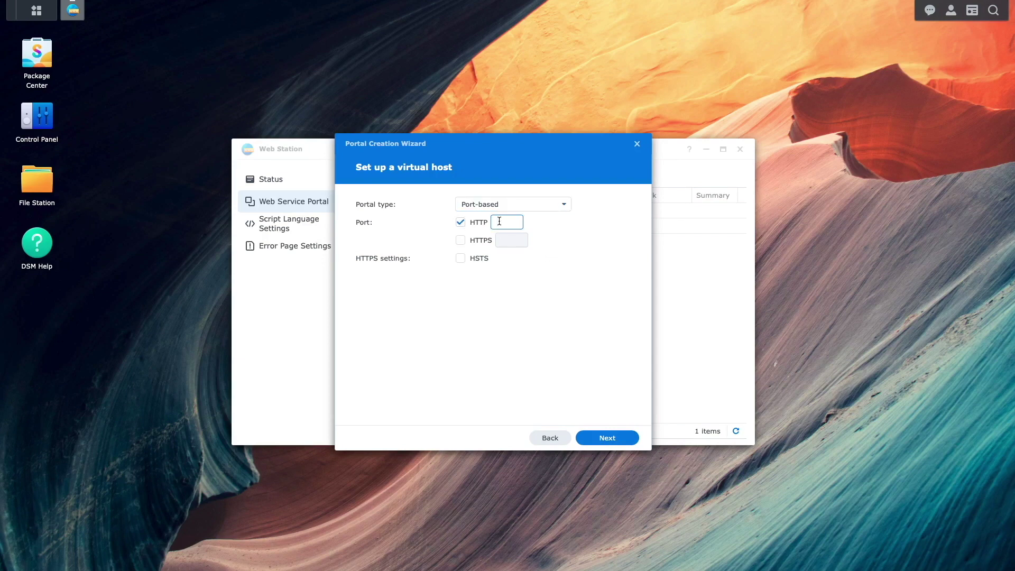
{"action": "type", "text": "50000"}
{"action": "left_click", "coordinate": [591, 438]}
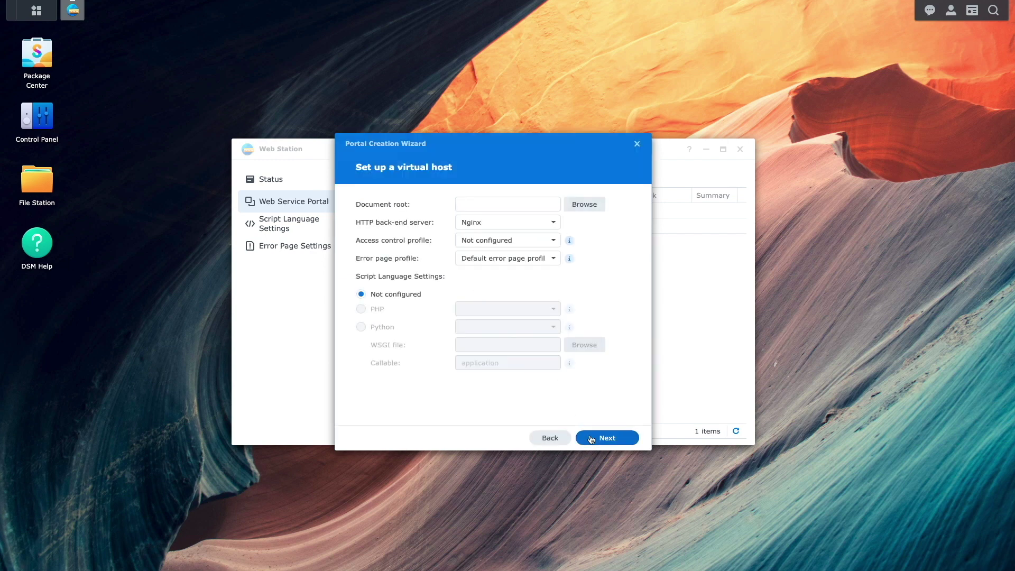
Step: Set web/HTTPtoHTTPS as document root with Apache HTTP Server 2.4 as back end
{"action": "left_click", "coordinate": [584, 204]}
{"action": "left_click", "coordinate": [398, 236]}
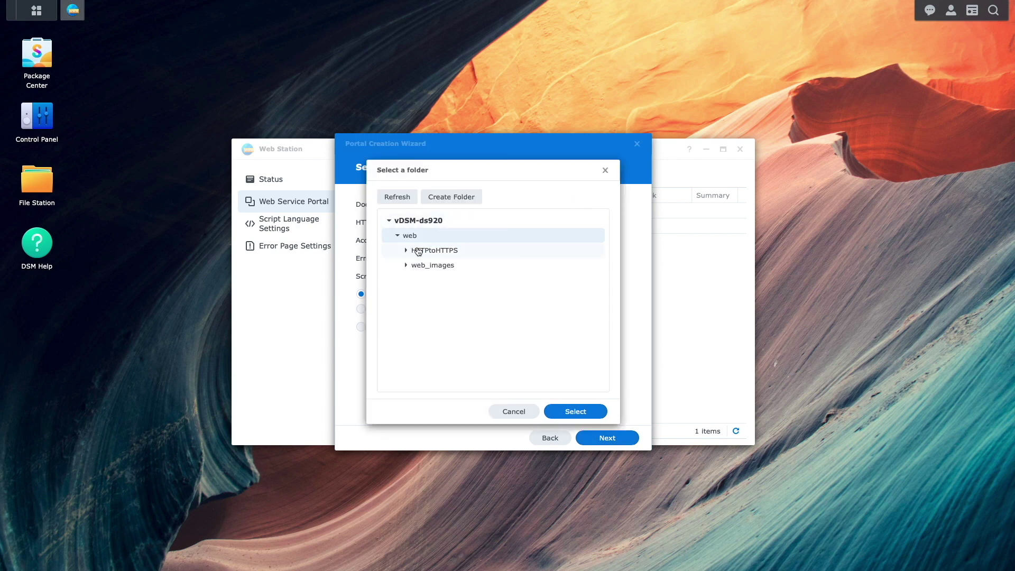
{"action": "left_click", "coordinate": [420, 252]}
{"action": "left_click", "coordinate": [555, 412]}
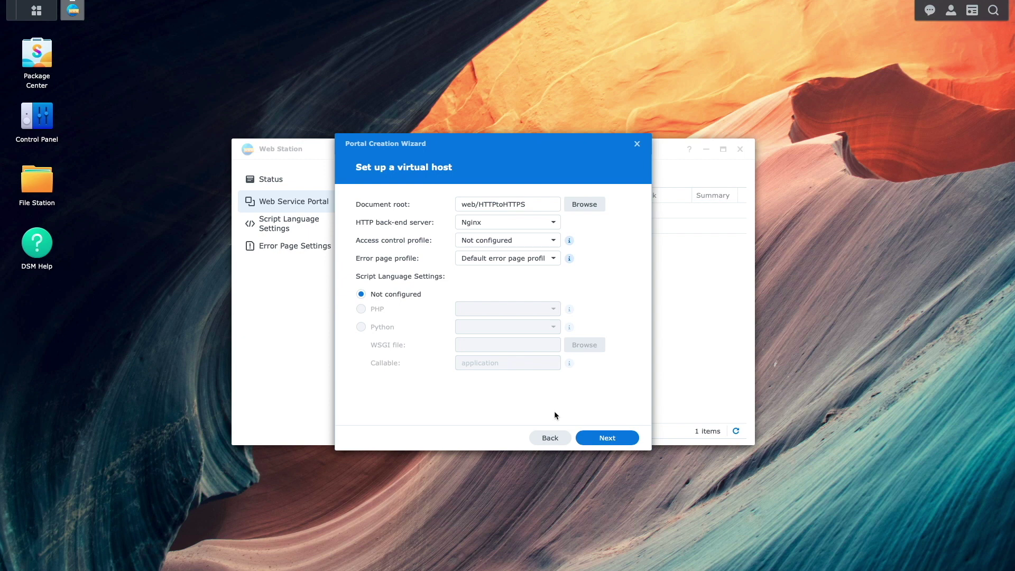
{"action": "left_click", "coordinate": [557, 226]}
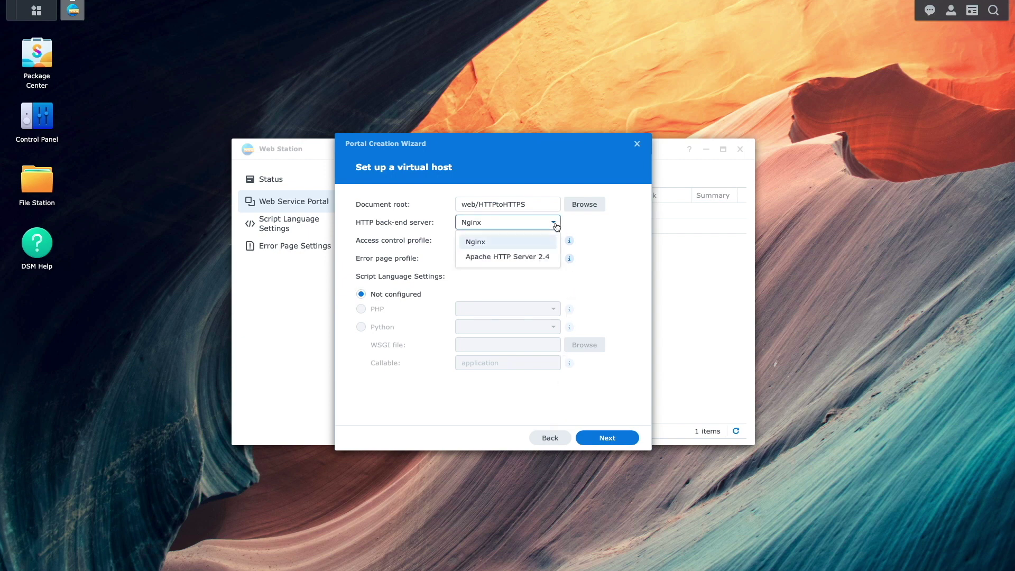
{"action": "left_click", "coordinate": [550, 257]}
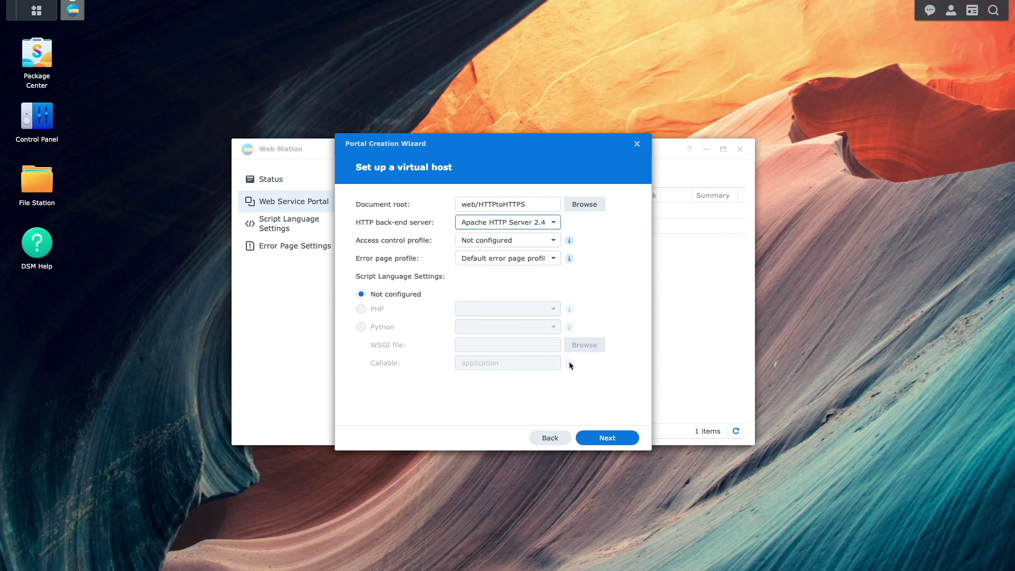
Step: Finish the wizard, create the virtual host and approve the folder permission update
{"action": "left_click", "coordinate": [591, 438]}
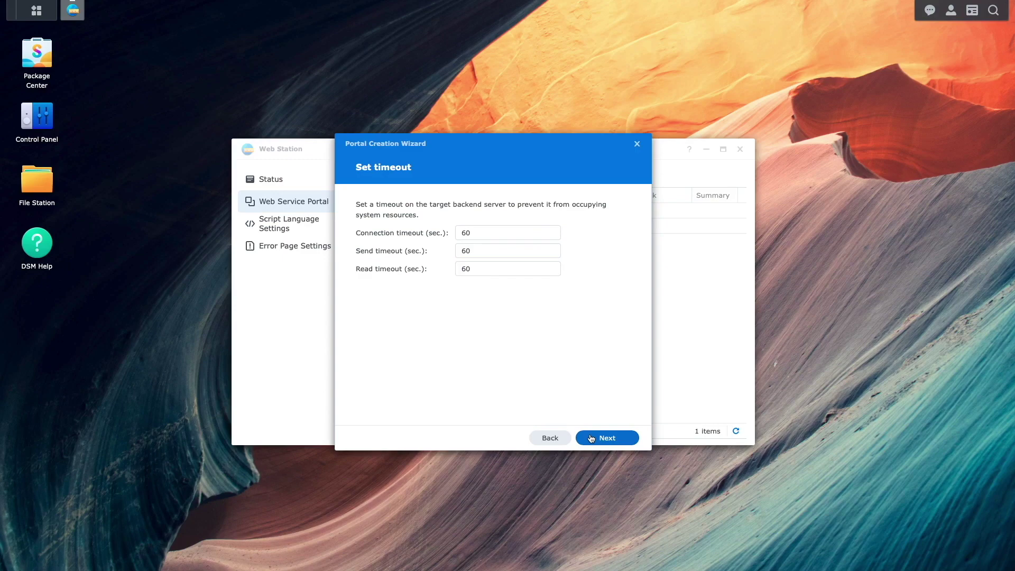
{"action": "left_click", "coordinate": [591, 439]}
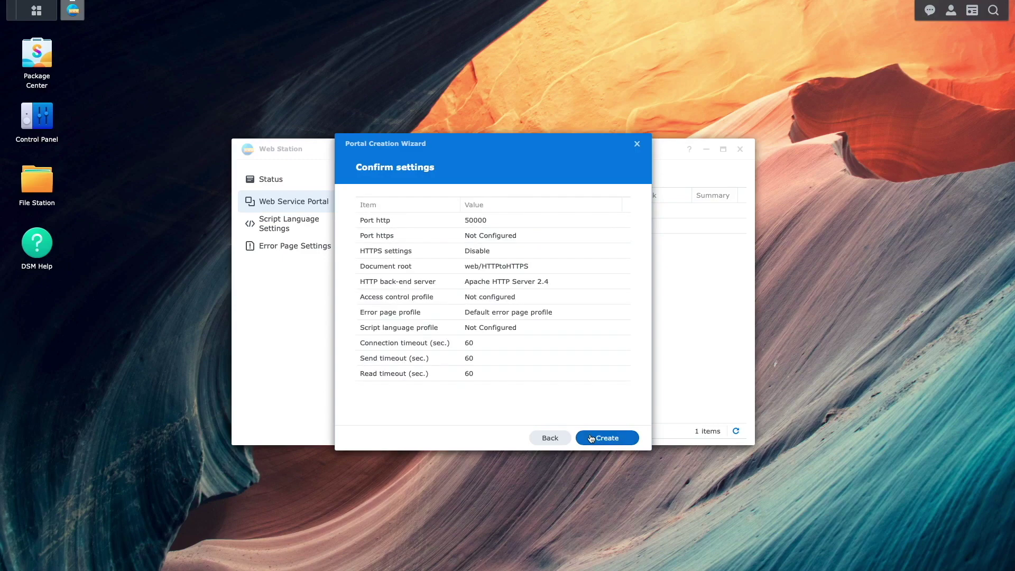
{"action": "left_click", "coordinate": [591, 439]}
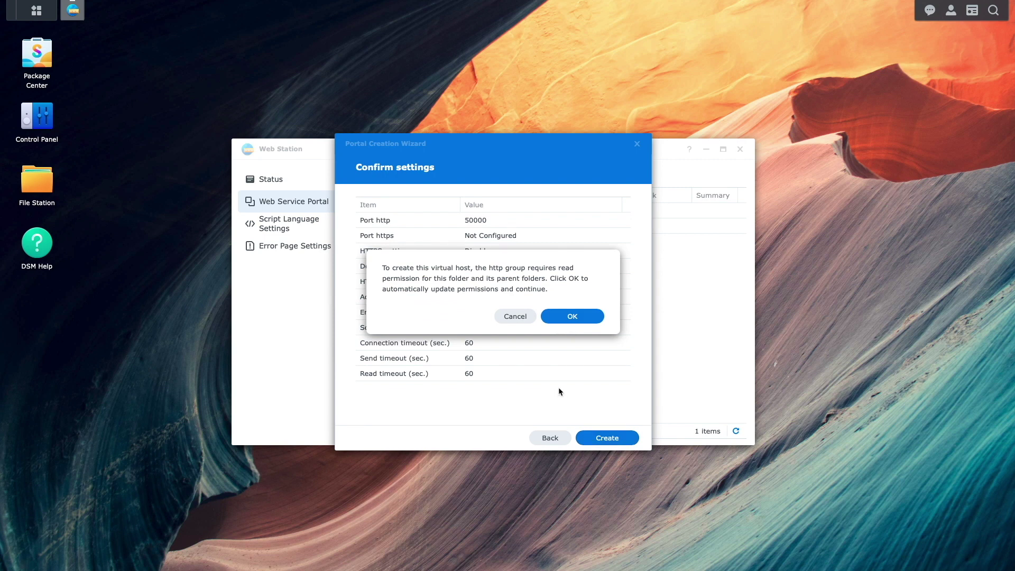
{"action": "left_click", "coordinate": [550, 319]}
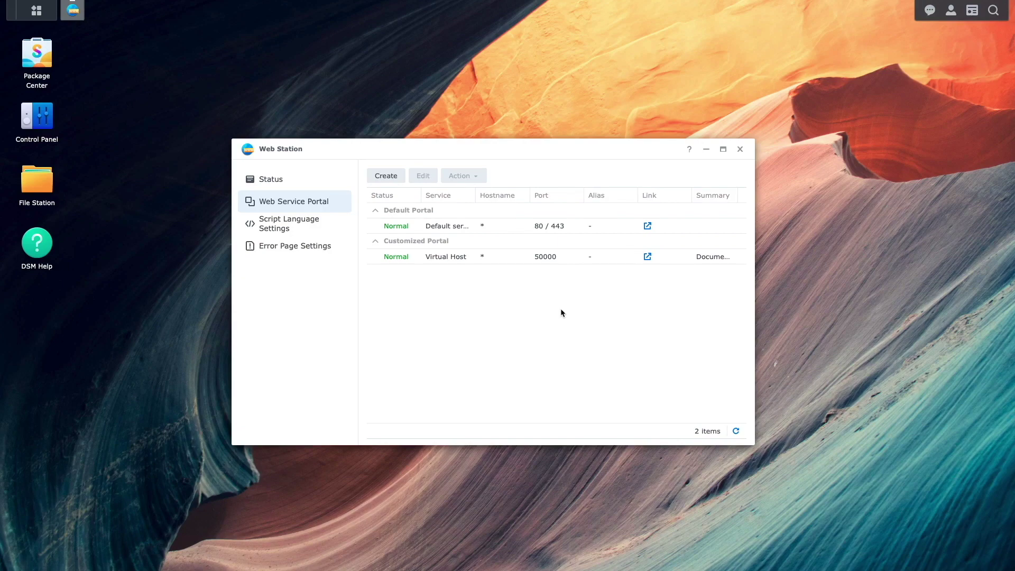
Step: Start a new reverse proxy rule named 'ds920-daloha port 80' in Login Portal
{"action": "left_click", "coordinate": [740, 150]}
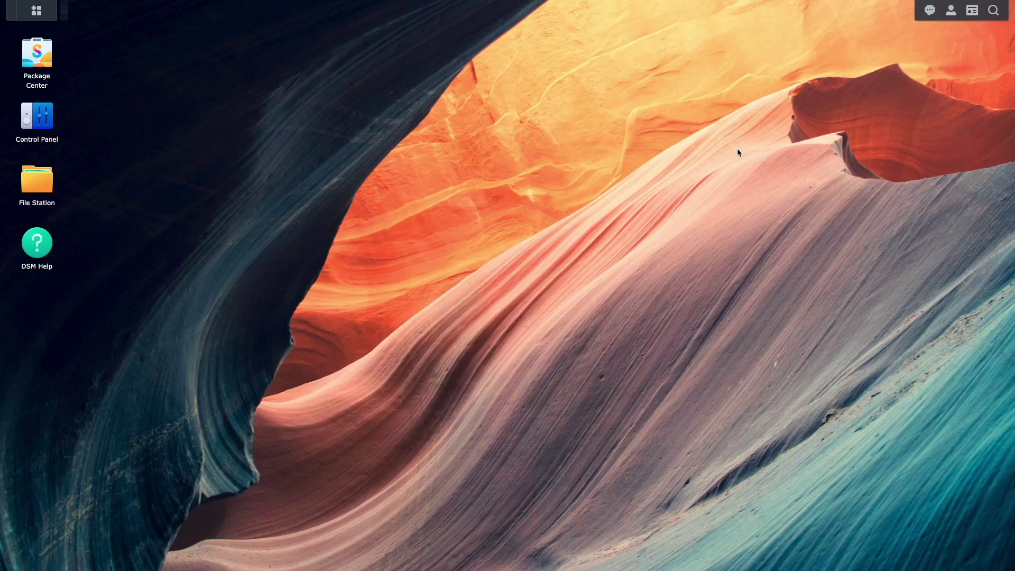
{"action": "left_click", "coordinate": [56, 128]}
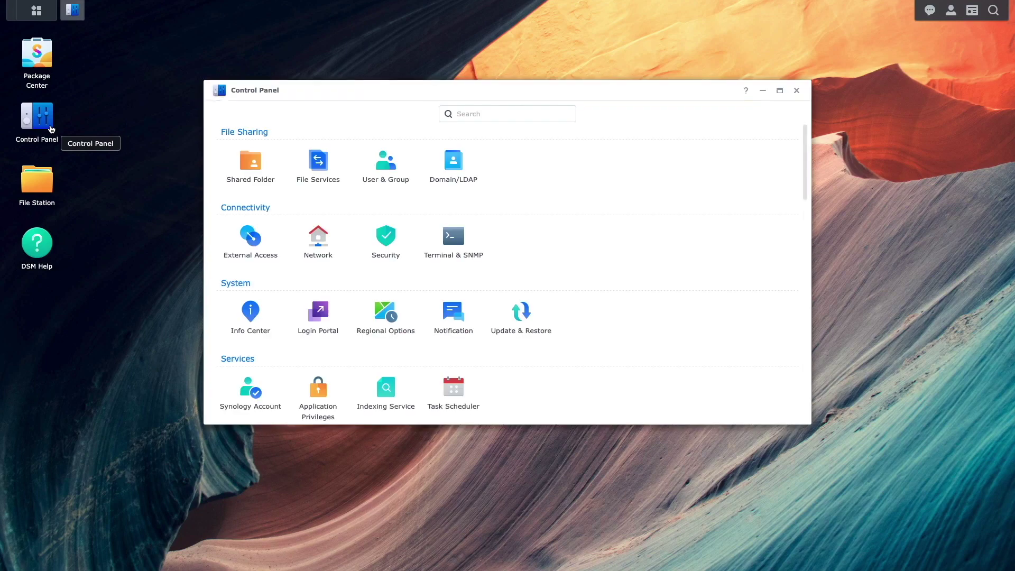
{"action": "left_click", "coordinate": [301, 324]}
{"action": "left_click", "coordinate": [453, 118]}
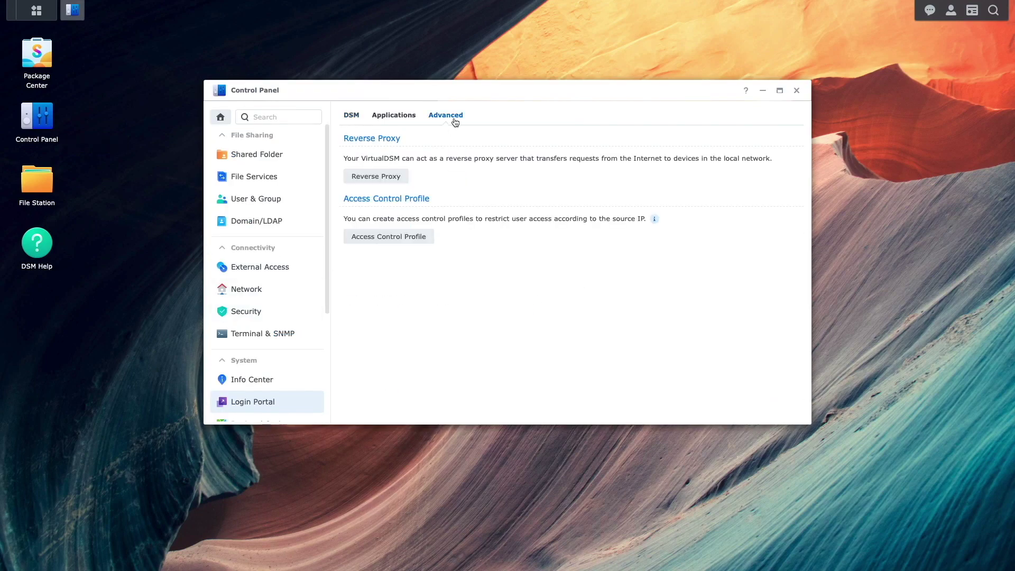
{"action": "left_click", "coordinate": [405, 177]}
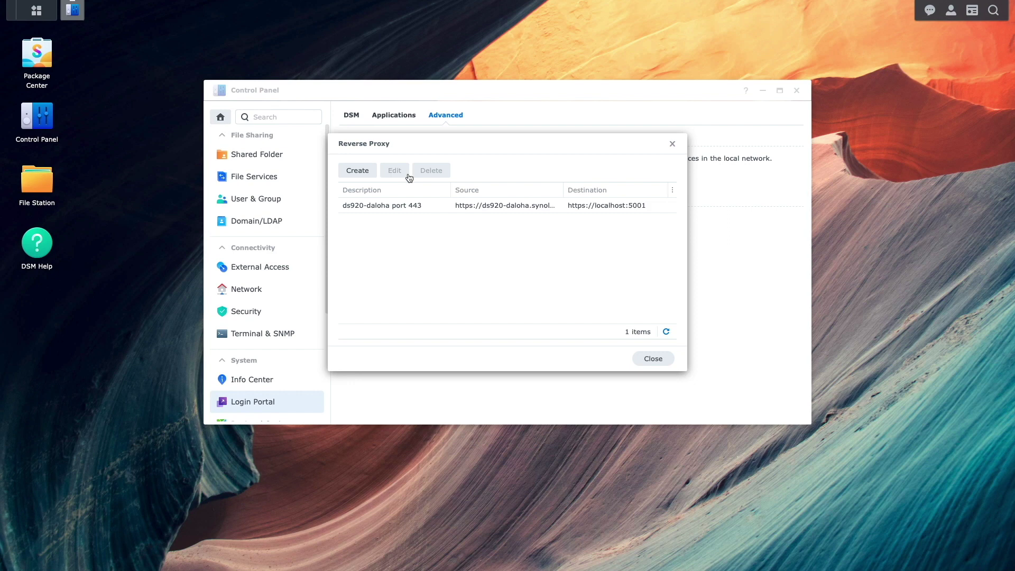
{"action": "left_click", "coordinate": [372, 170]}
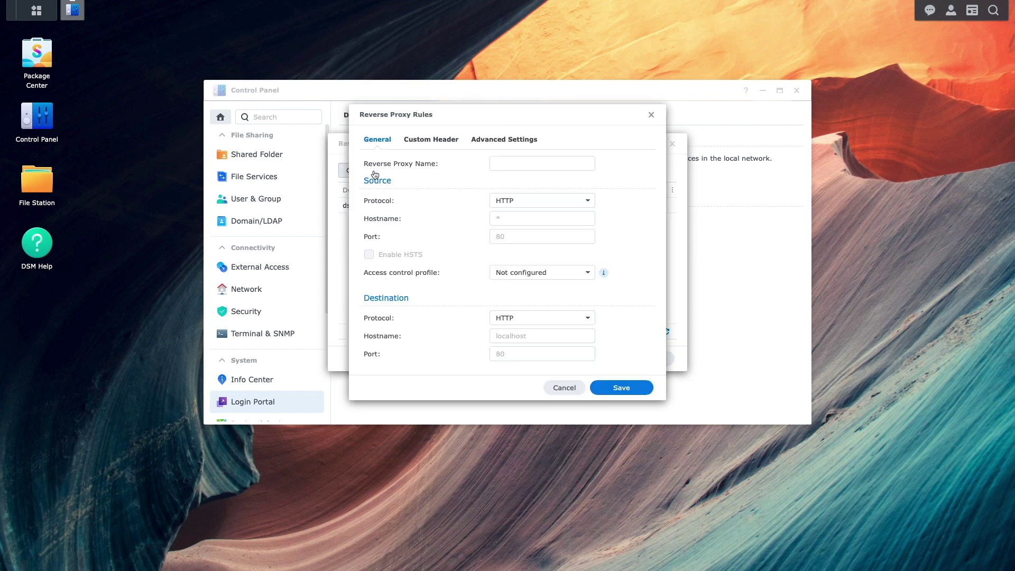
{"action": "left_click", "coordinate": [496, 163]}
{"action": "type", "text": "ds920-daloha port 80"}
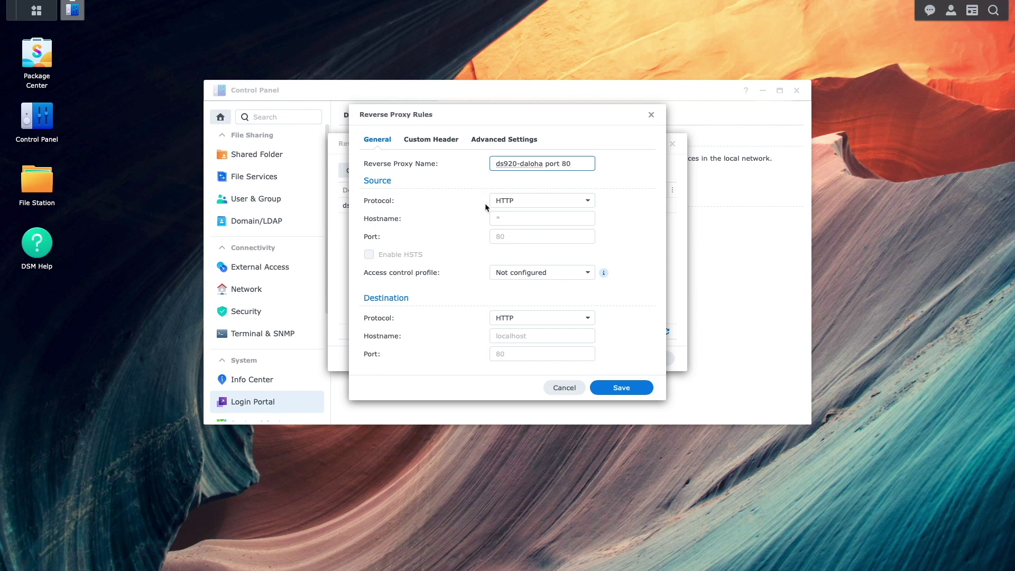
Step: Forward ds920-daloha.synology.me port 80 to localhost port 50000 and save the rule
{"action": "left_click", "coordinate": [497, 218]}
{"action": "type", "text": "ds920-daloha.sy"}
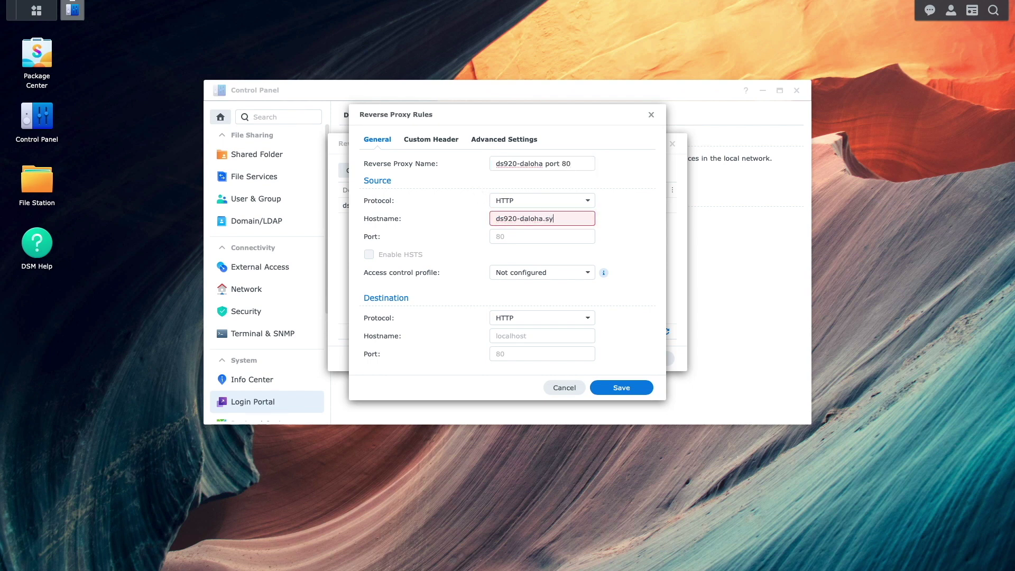
{"action": "type", "text": "nology.me"}
{"action": "key", "text": "Tab"}
{"action": "type", "text": "80"}
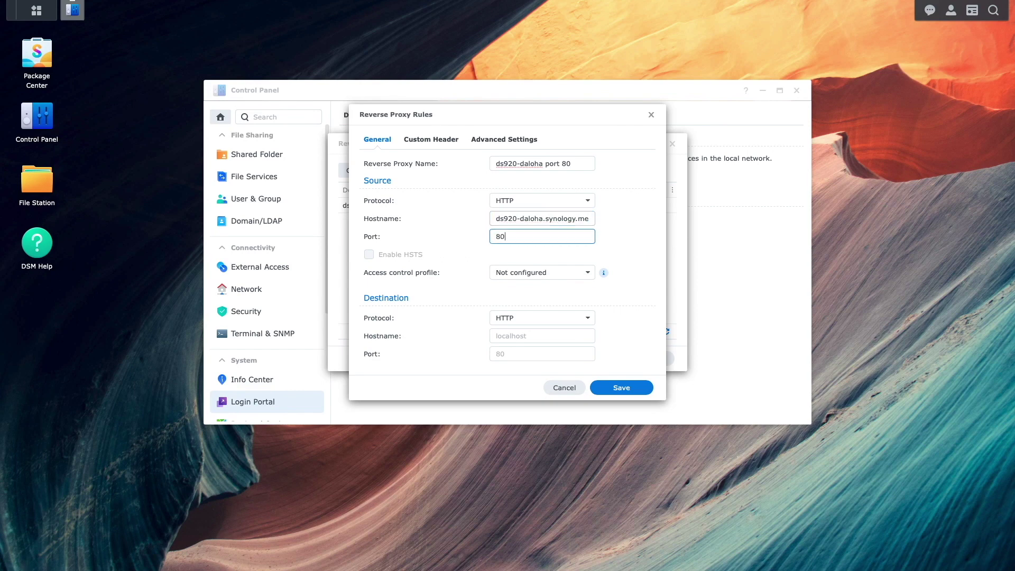
{"action": "left_click", "coordinate": [507, 336]}
{"action": "type", "text": "localhost"}
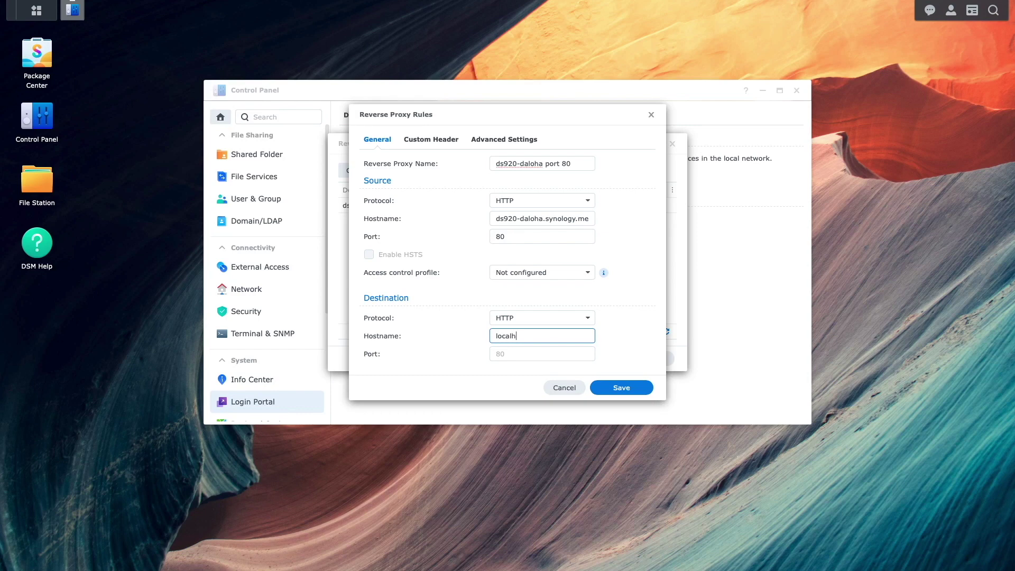
{"action": "left_click", "coordinate": [542, 354]}
{"action": "type", "text": "50000"}
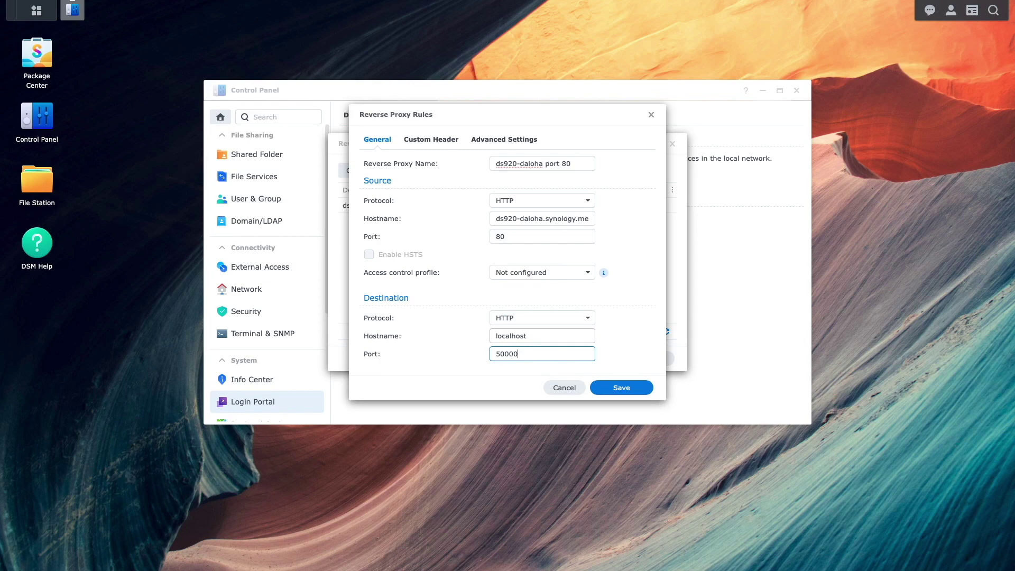
{"action": "left_click", "coordinate": [603, 388]}
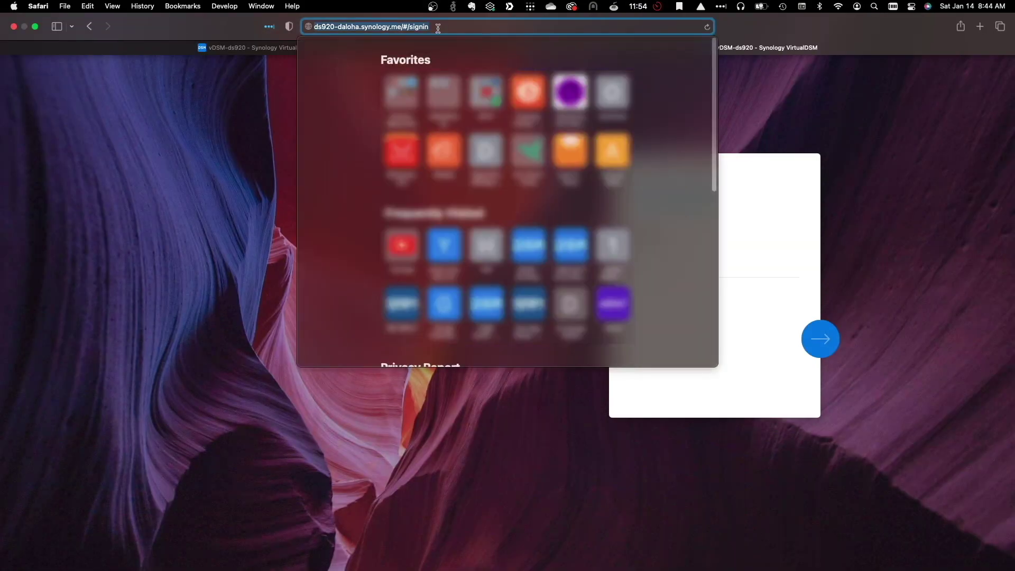
{"action": "type", "text": "http://ds920-daloha.synology.me/#/signin"}
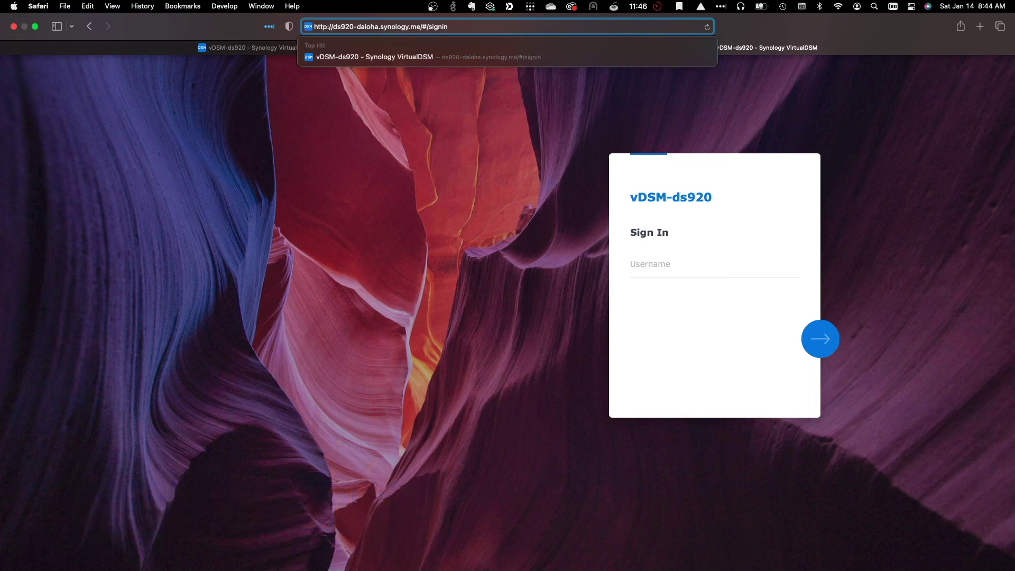
{"action": "key", "text": "Return"}
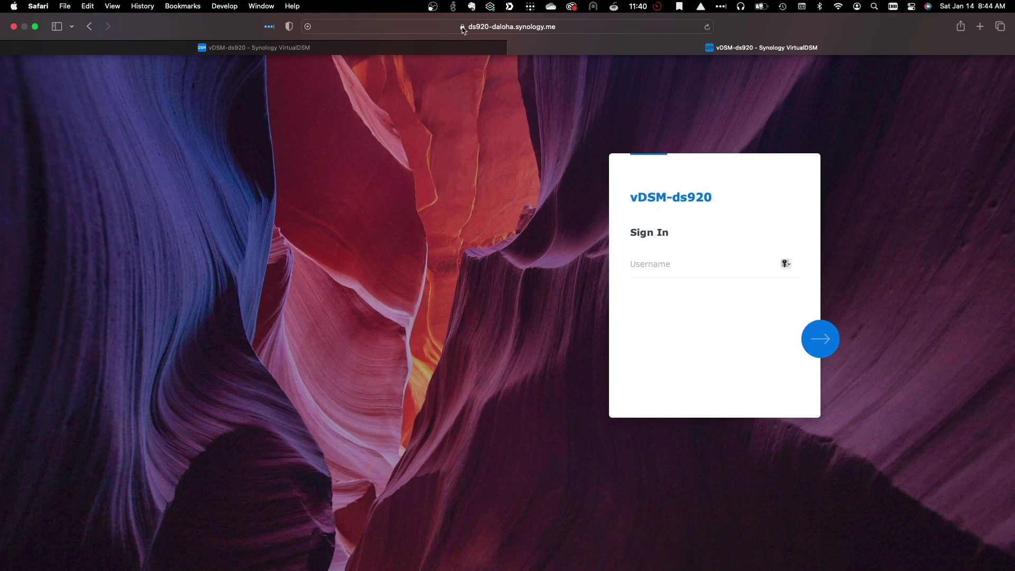
{"action": "left_click", "coordinate": [462, 27]}
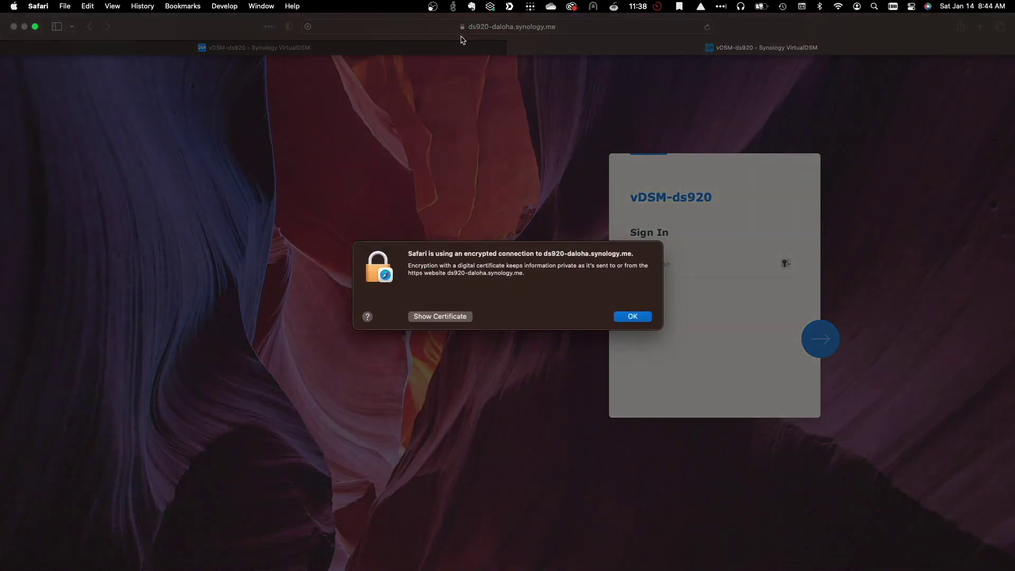
{"action": "left_click", "coordinate": [468, 316]}
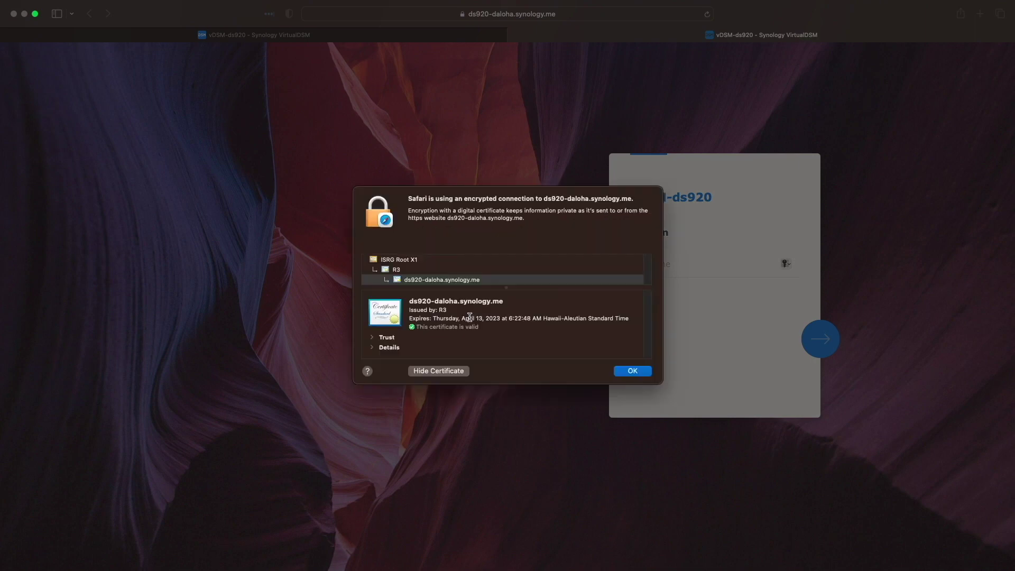